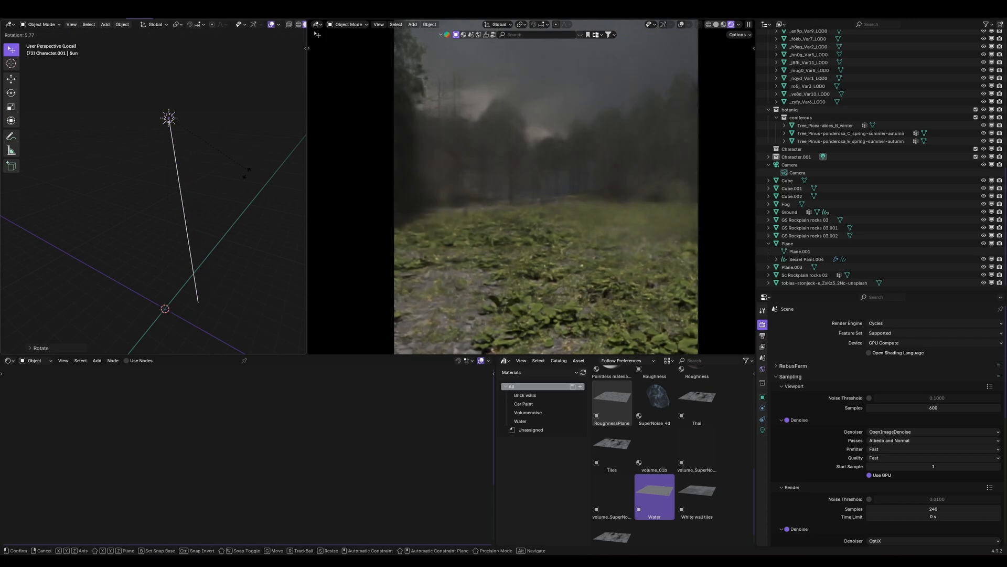
Try rotating the sun light around the Y axis.
{"action": "key", "text": "r"}
{"action": "key", "text": "y"}
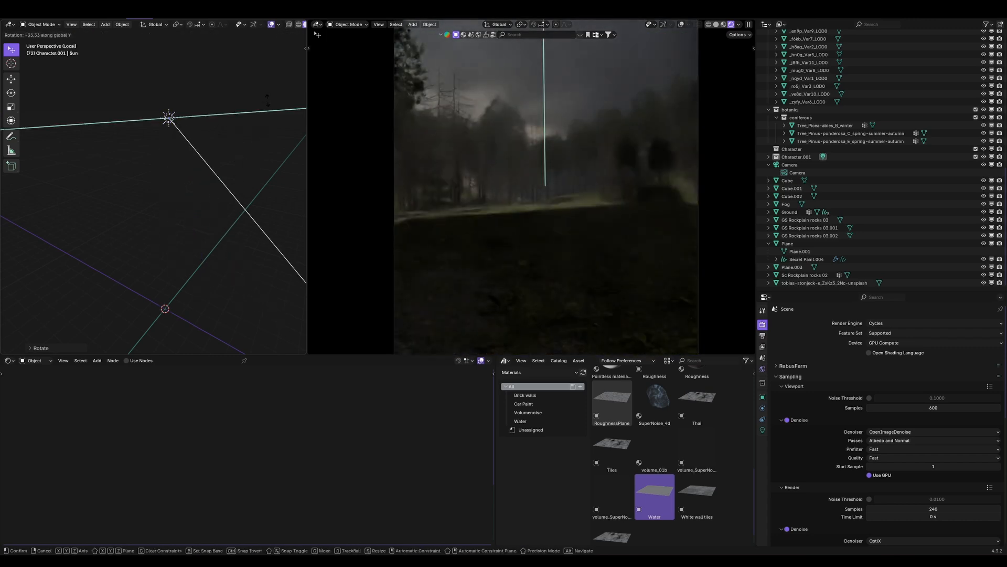
{"action": "right_click", "coordinate": [268, 94]}
{"action": "key", "text": "ctrl+z"}
Rotate the sun light freely with trackball rotation to try different light directions on the forest scene.
{"action": "key", "text": "r"}
{"action": "key", "text": "r"}
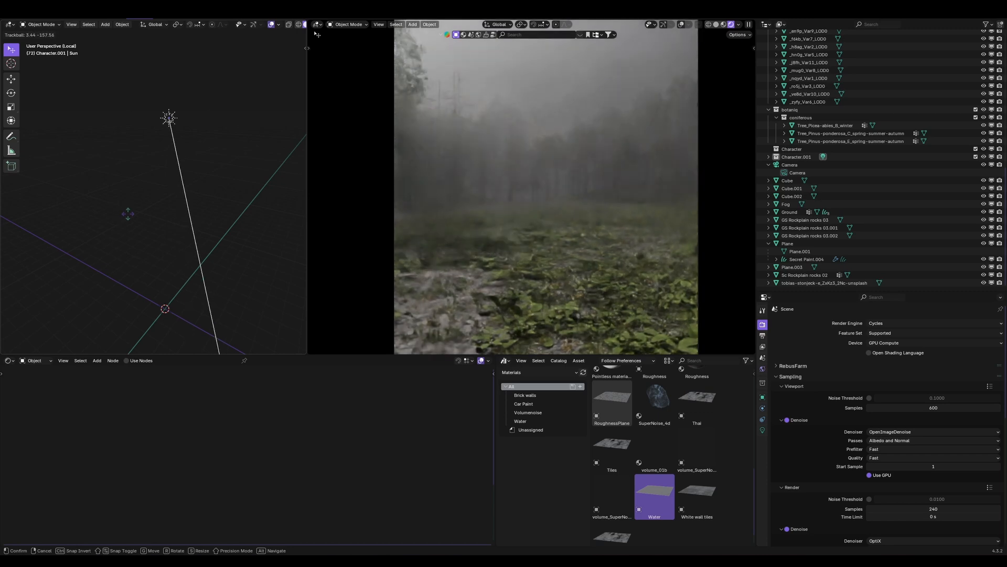
{"action": "left_click", "coordinate": [131, 218]}
{"action": "key", "text": "r"}
{"action": "key", "text": "r"}
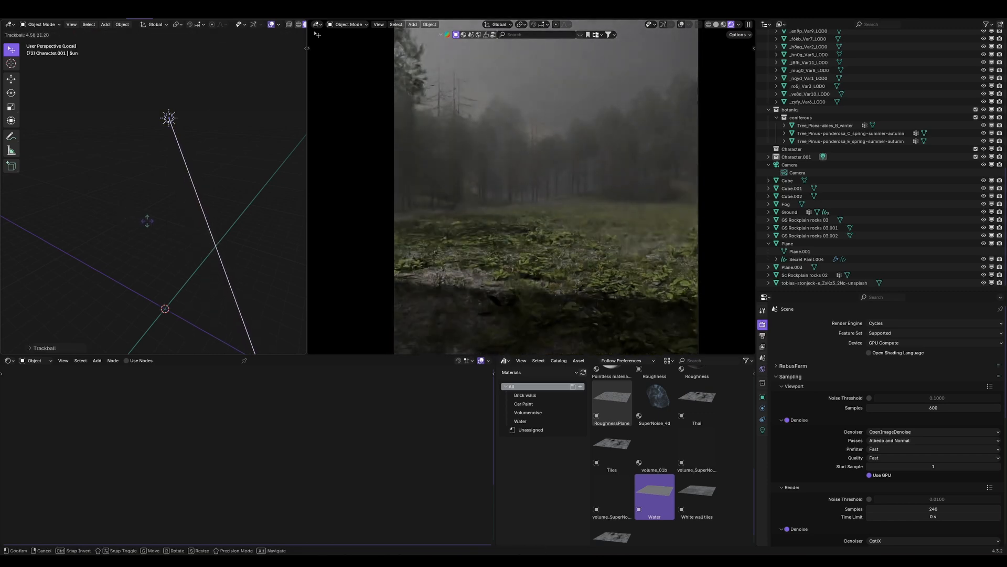
{"action": "left_click", "coordinate": [154, 221]}
Clear the sun light's rotation and, in front view, trackball-rotate it so it points diagonally downward.
{"action": "key", "text": "KP_1"}
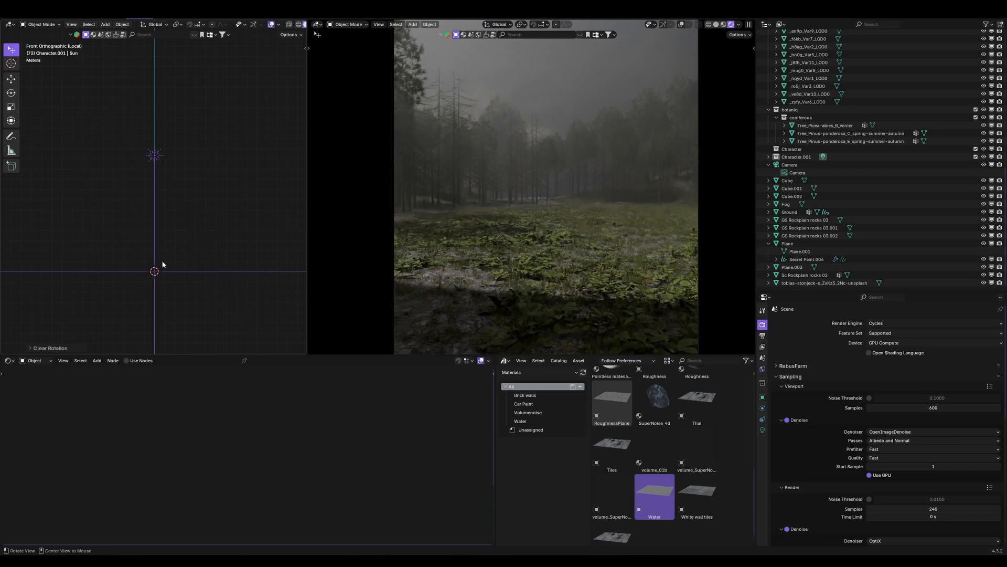
{"action": "key", "text": "r"}
{"action": "key", "text": "r"}
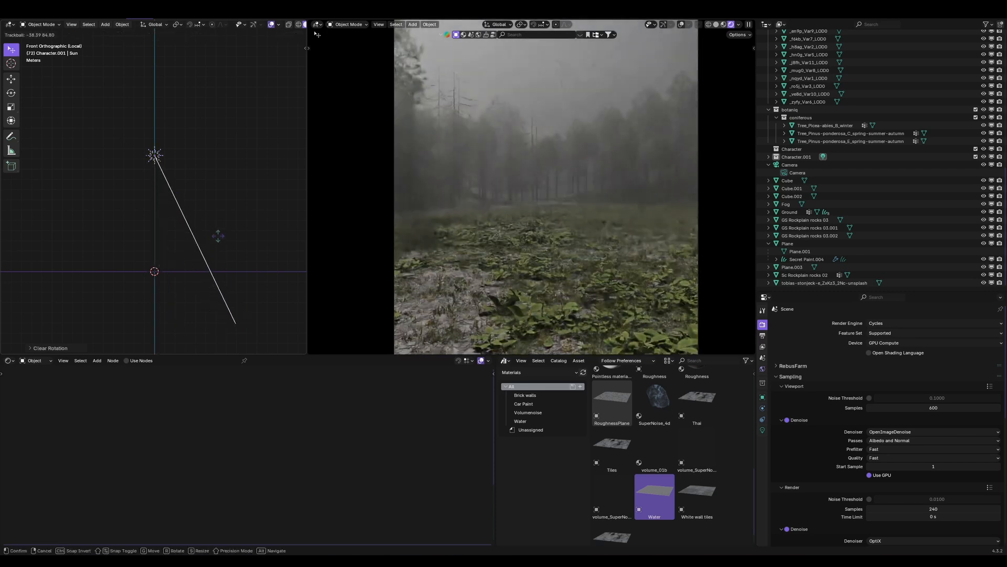
{"action": "left_click", "coordinate": [225, 224]}
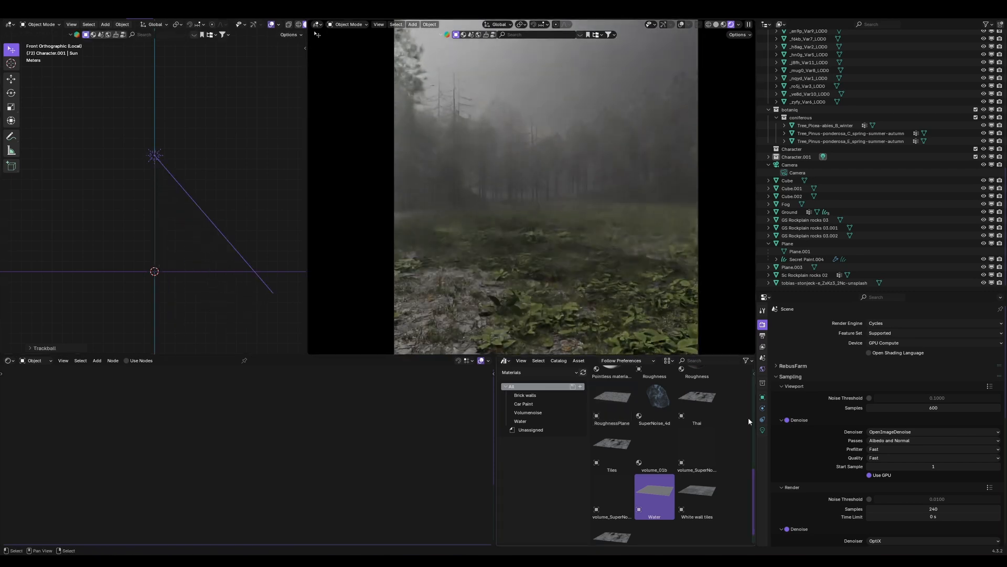
Show the sun light's data settings and switch the asset browser's library to Cyberstreets.
{"action": "left_click", "coordinate": [762, 430]}
{"action": "left_click", "coordinate": [519, 372]}
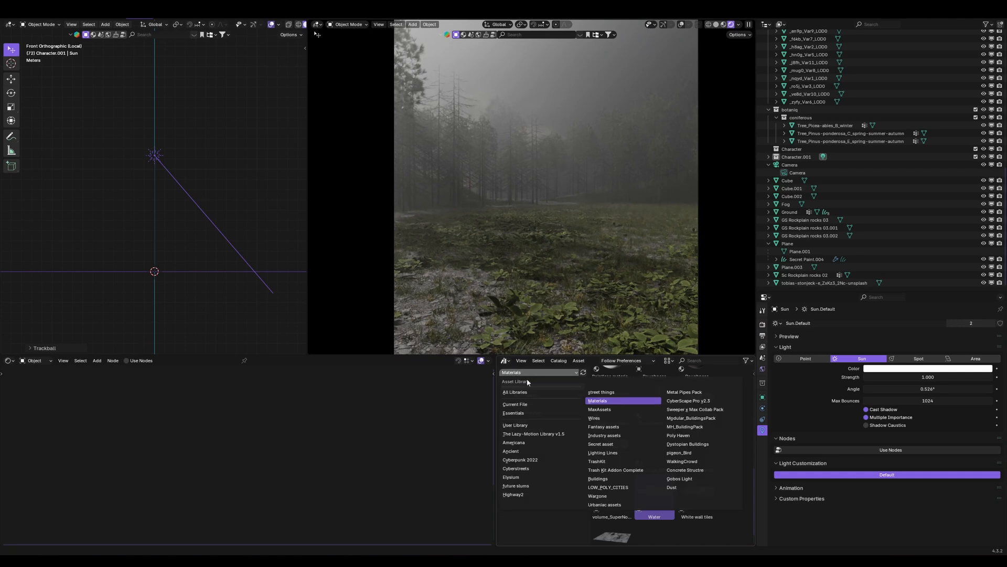
{"action": "left_click", "coordinate": [522, 429]}
{"action": "left_click", "coordinate": [525, 372]}
{"action": "left_click", "coordinate": [517, 468]}
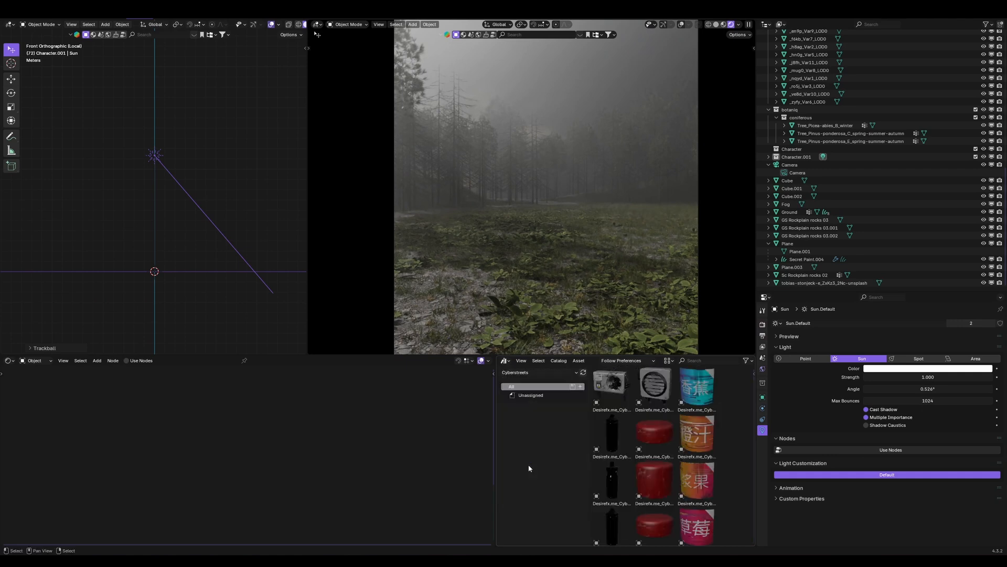
Set the sun light's strength to about 0.248 and its angle to about 30.6°, and open its color for editing.
{"action": "left_click_drag", "start_coordinate": [928, 378], "coordinate": [870, 378]}
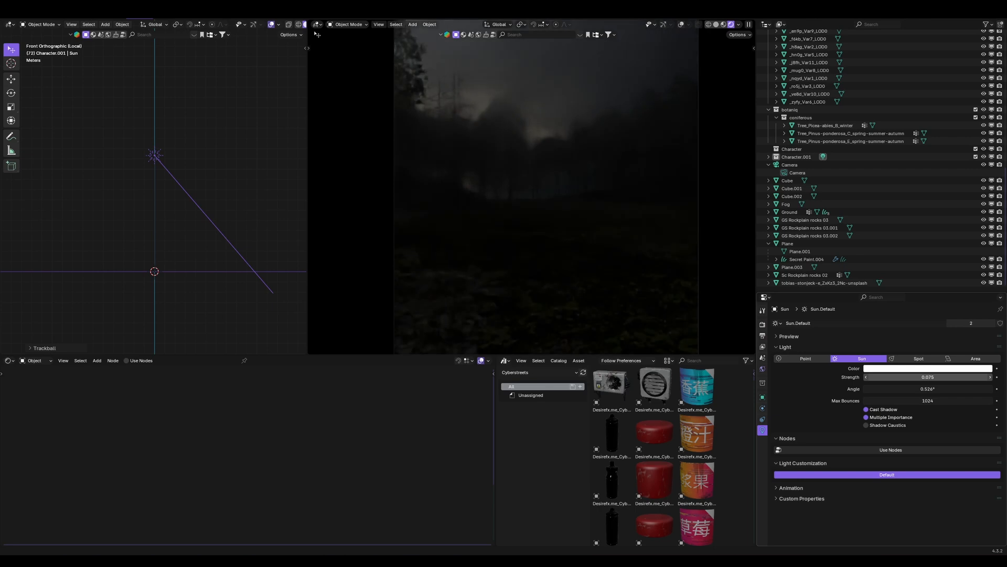
{"action": "left_click_drag", "start_coordinate": [928, 378], "coordinate": [965, 388]}
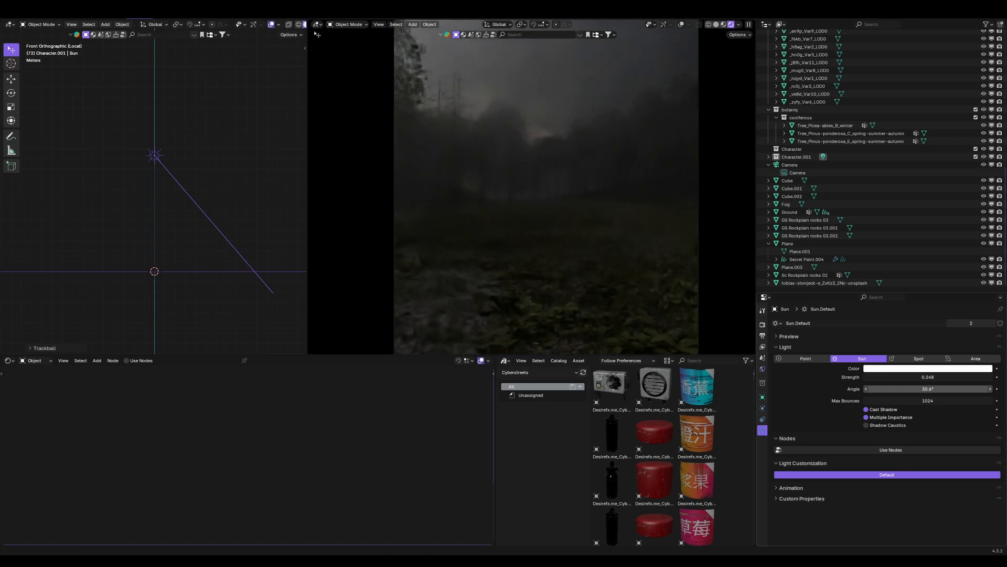
{"action": "left_click", "coordinate": [908, 369]}
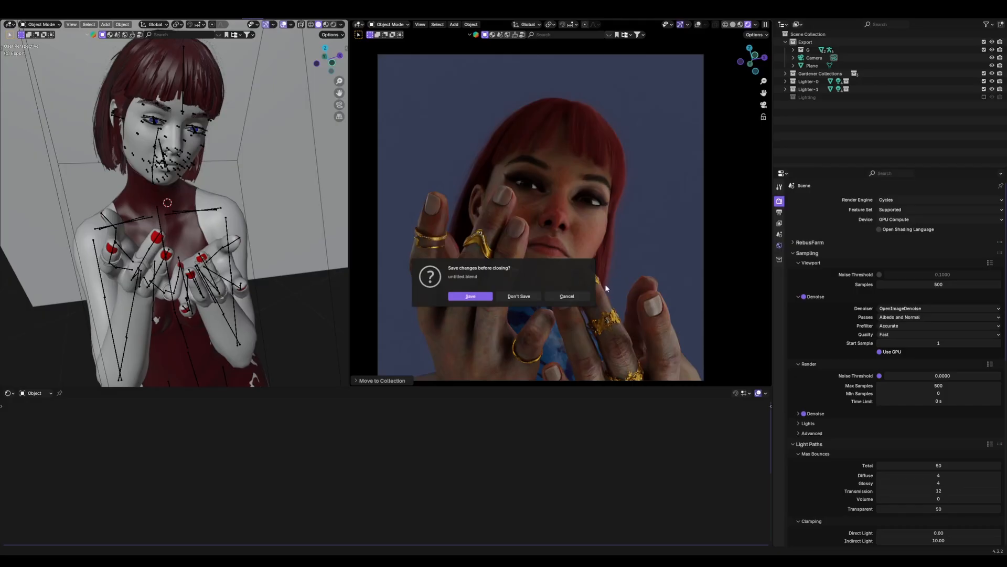
Dismiss the save prompt and show the portrait's rendered camera view without overlays and gizmos.
{"action": "left_click", "coordinate": [549, 291]}
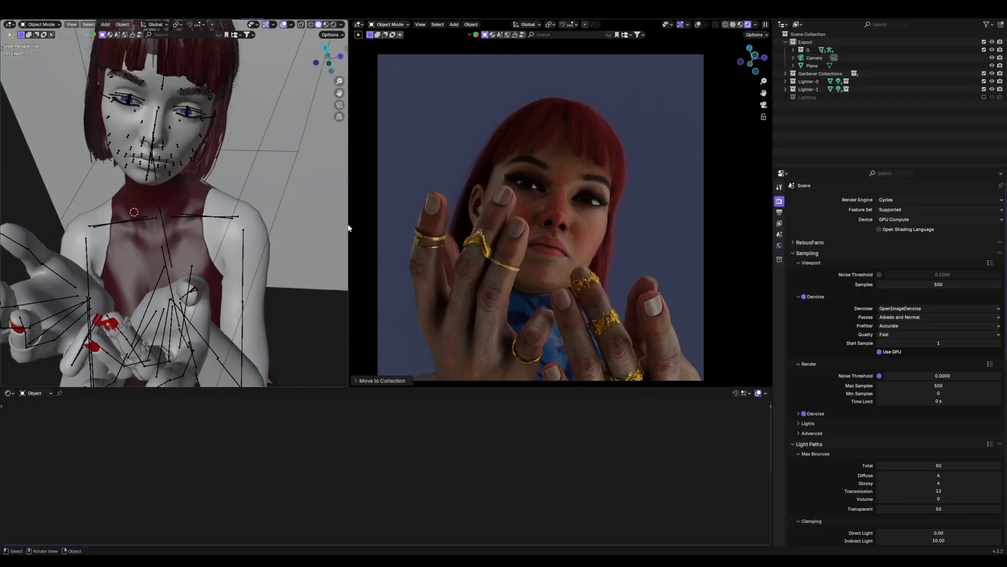
{"action": "middle_click_drag", "start_coordinate": [549, 296], "coordinate": [510, 260]}
{"action": "key", "text": "KP_0"}
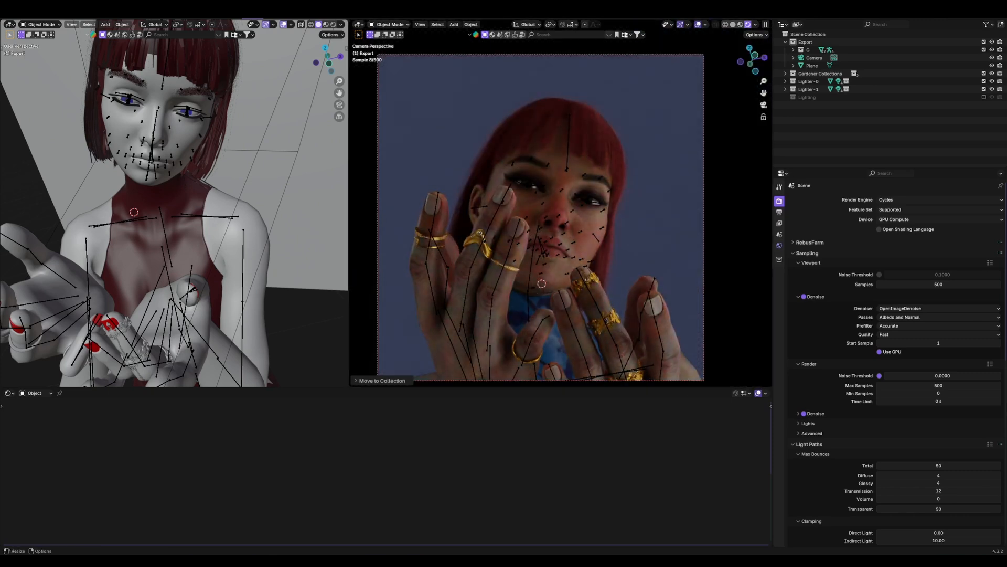
{"action": "left_click", "coordinate": [699, 24]}
{"action": "left_click", "coordinate": [680, 25]}
{"action": "middle_click_drag", "start_coordinate": [584, 183], "coordinate": [605, 175], "text": "ctrl"}
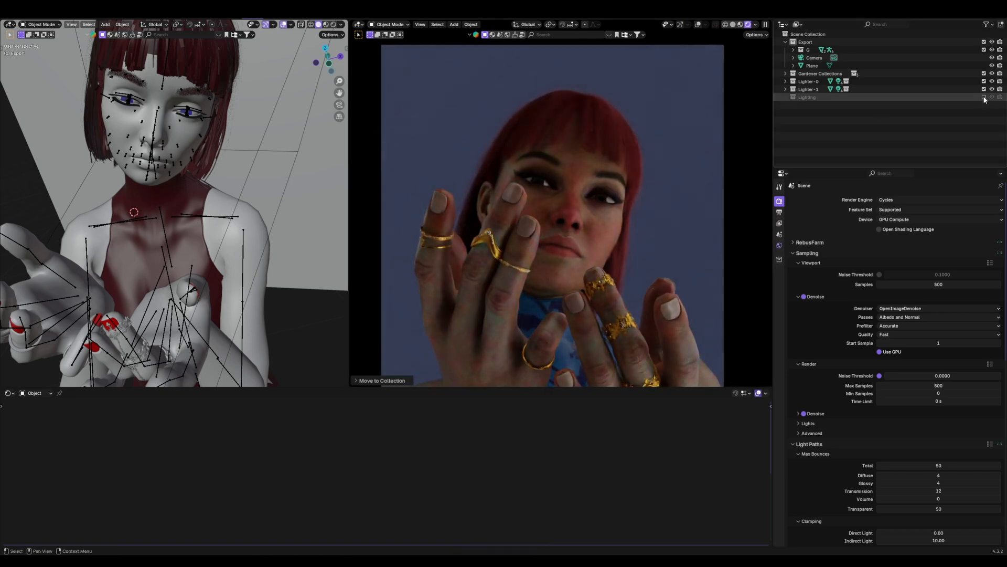
Enable the Lighting collection and set the solid viewport to the camera view.
{"action": "left_click", "coordinate": [984, 97]}
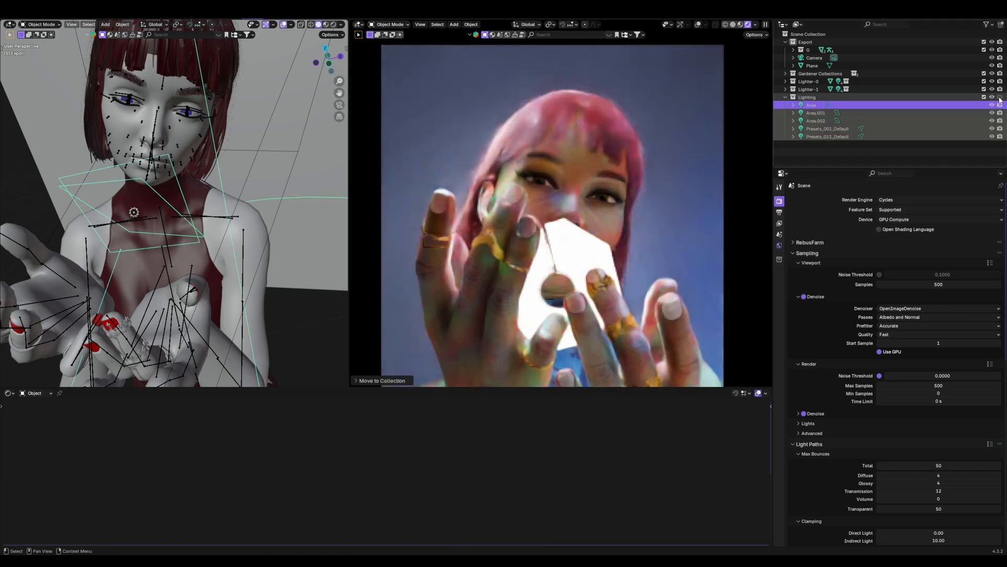
{"action": "middle_click_drag", "start_coordinate": [563, 252], "coordinate": [560, 287], "text": "ctrl"}
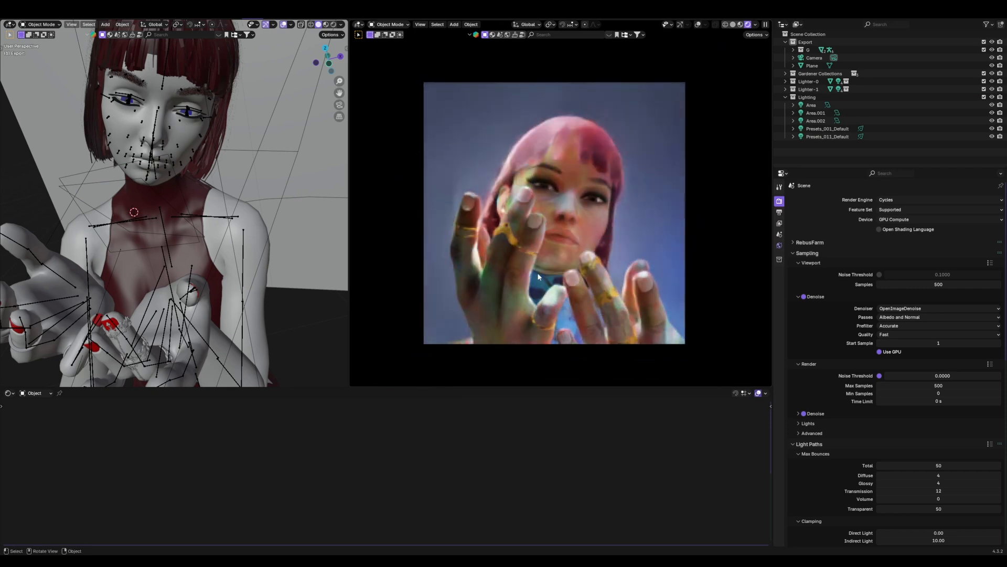
{"action": "middle_click_drag", "start_coordinate": [211, 137], "coordinate": [201, 264], "text": "ctrl"}
{"action": "key", "text": "KP_0"}
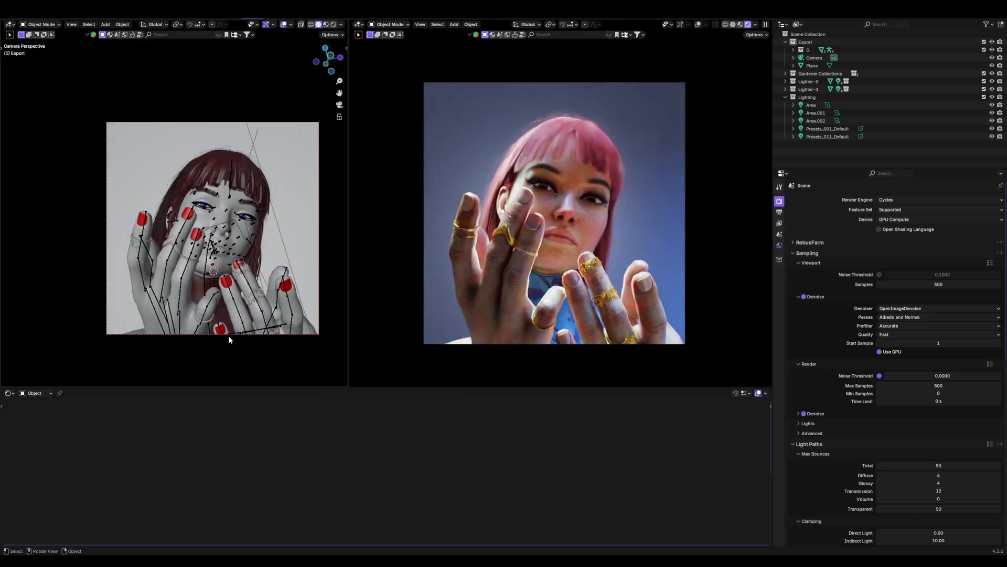
Select the camera and enable depth of field in its data settings.
{"action": "left_click", "coordinate": [228, 335]}
{"action": "left_click", "coordinate": [779, 306]}
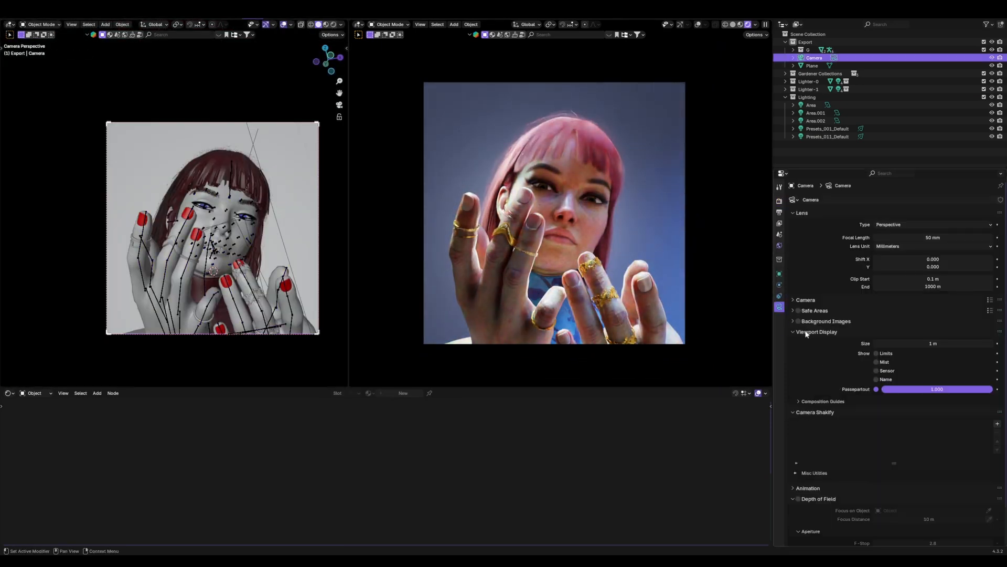
{"action": "left_click", "coordinate": [798, 429]}
Pick the woman's face as the camera's focus object and raise the aperture F-stop.
{"action": "left_click", "coordinate": [989, 441]}
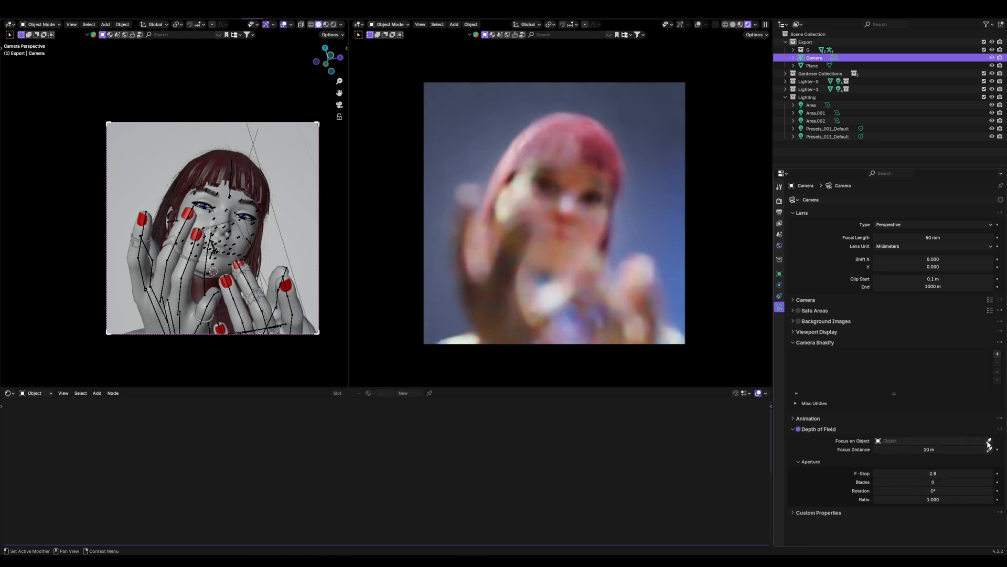
{"action": "left_click", "coordinate": [561, 209]}
{"action": "left_click_drag", "start_coordinate": [923, 473], "coordinate": [1002, 473]}
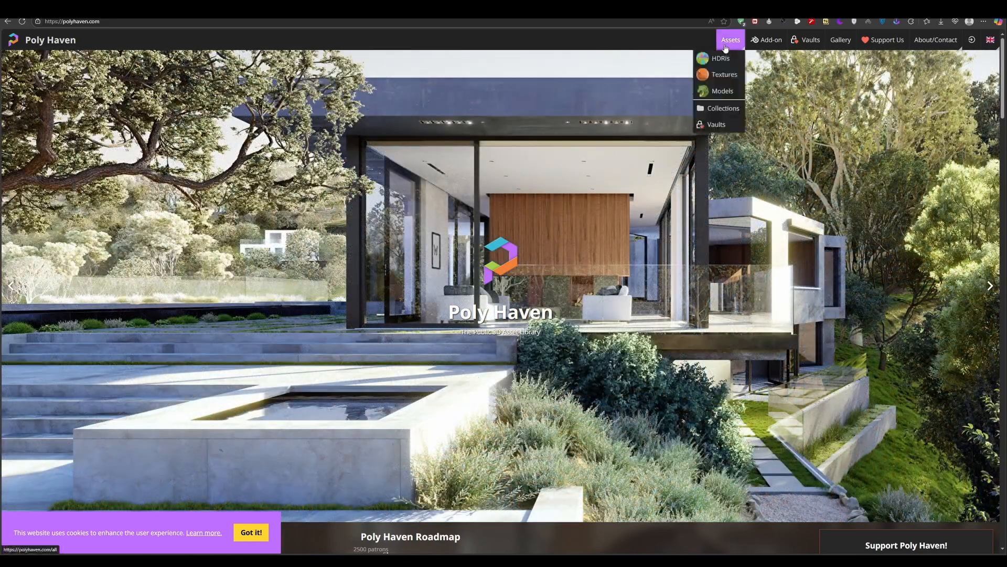
Switch to the Poly Haven website and download the Horn-koppe Spring HDRI at 2K resolution in HDR format.
{"action": "left_click", "coordinate": [720, 59]}
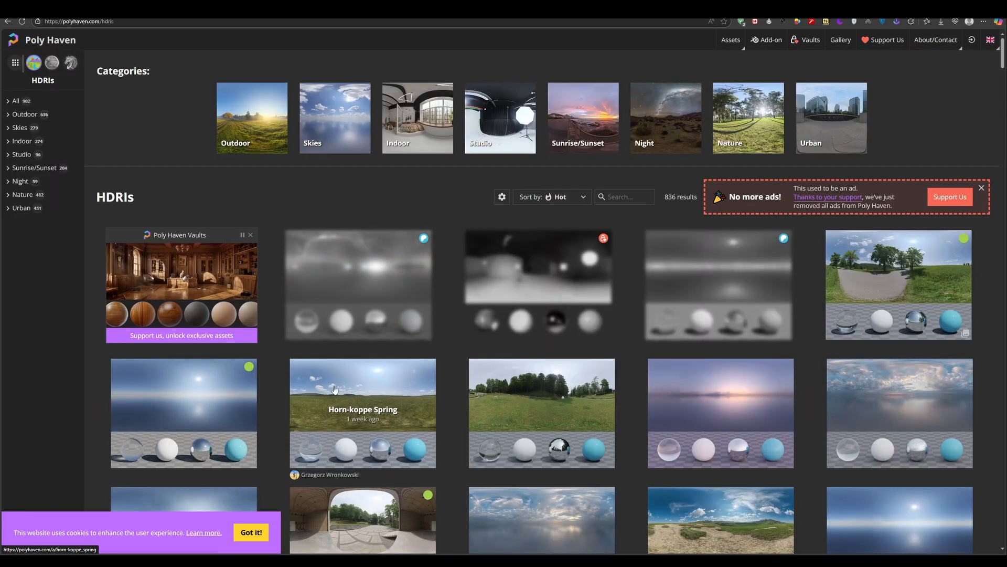
{"action": "left_click", "coordinate": [363, 414]}
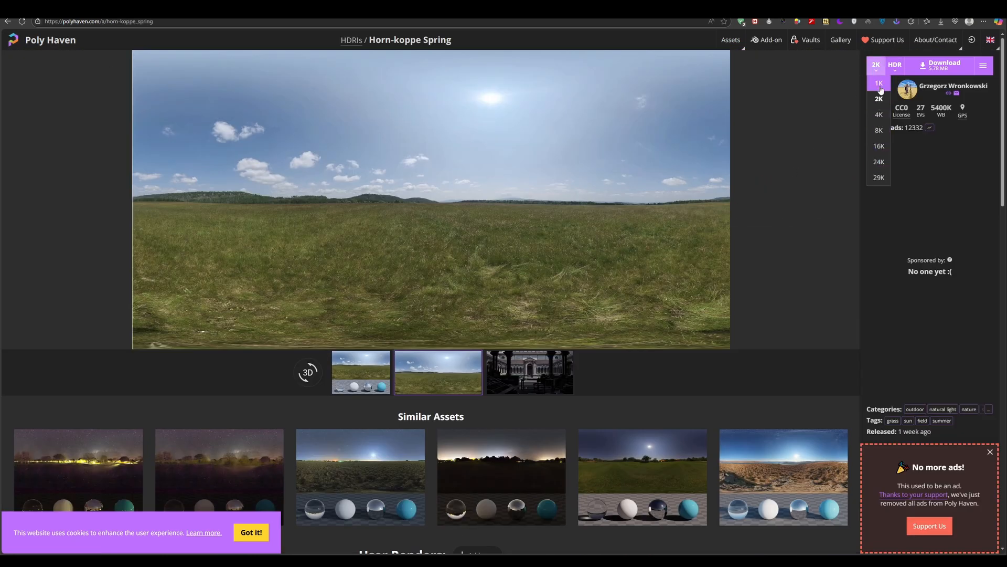
{"action": "left_click", "coordinate": [879, 100]}
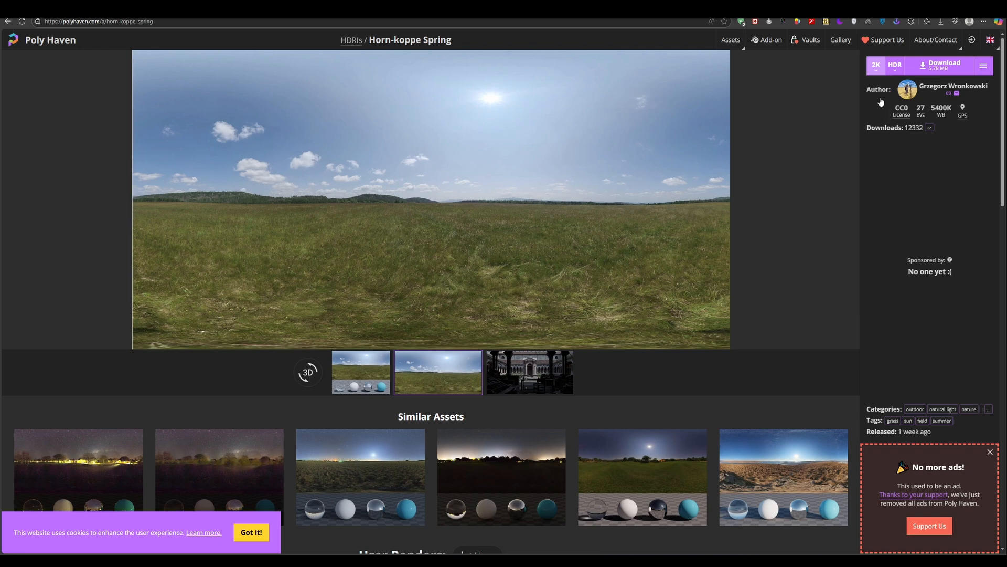
{"action": "left_click", "coordinate": [917, 73]}
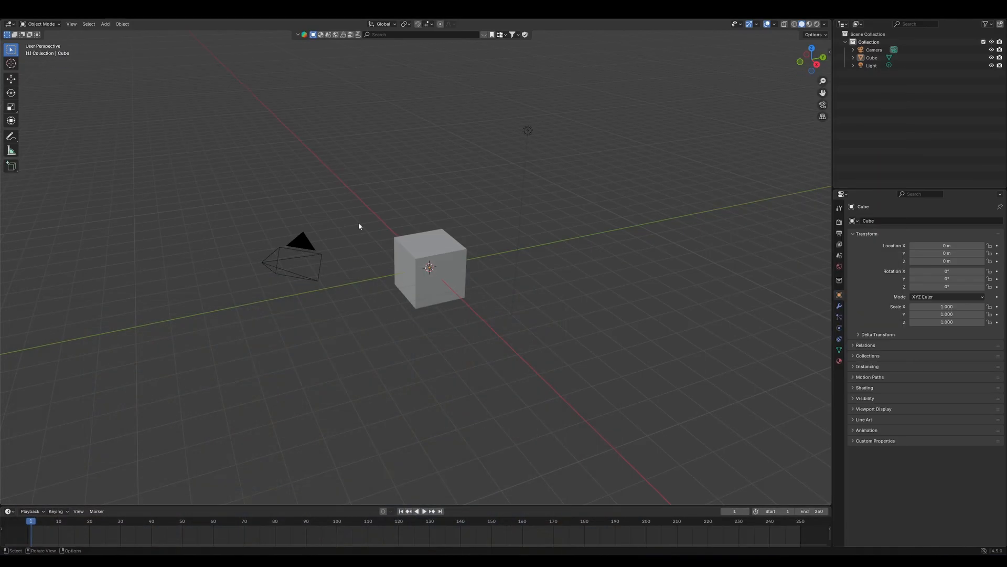
Switch to a new Blender scene and delete the default camera, cube and light.
{"action": "key", "text": "a"}
{"action": "key", "text": "x"}
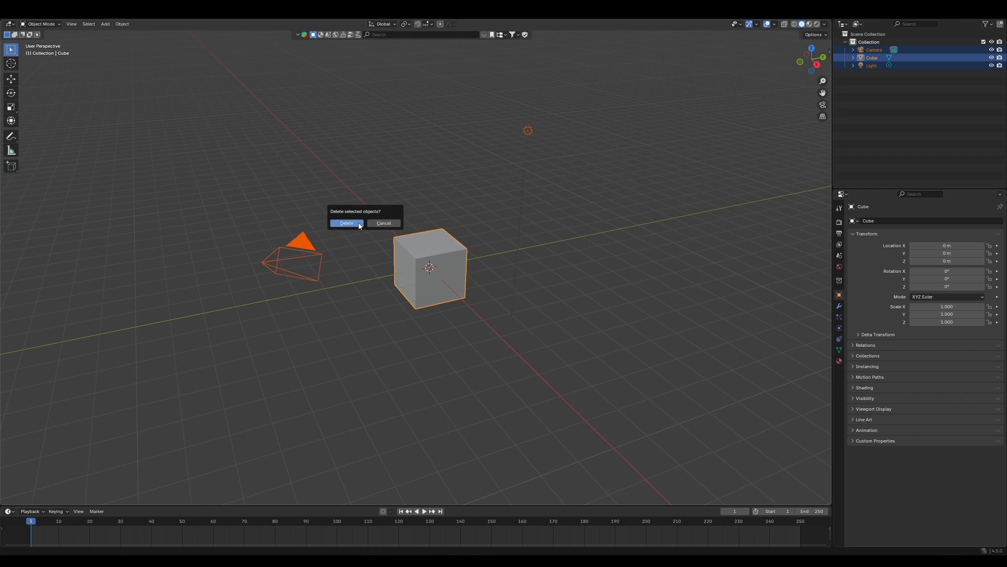
{"action": "left_click", "coordinate": [360, 227]}
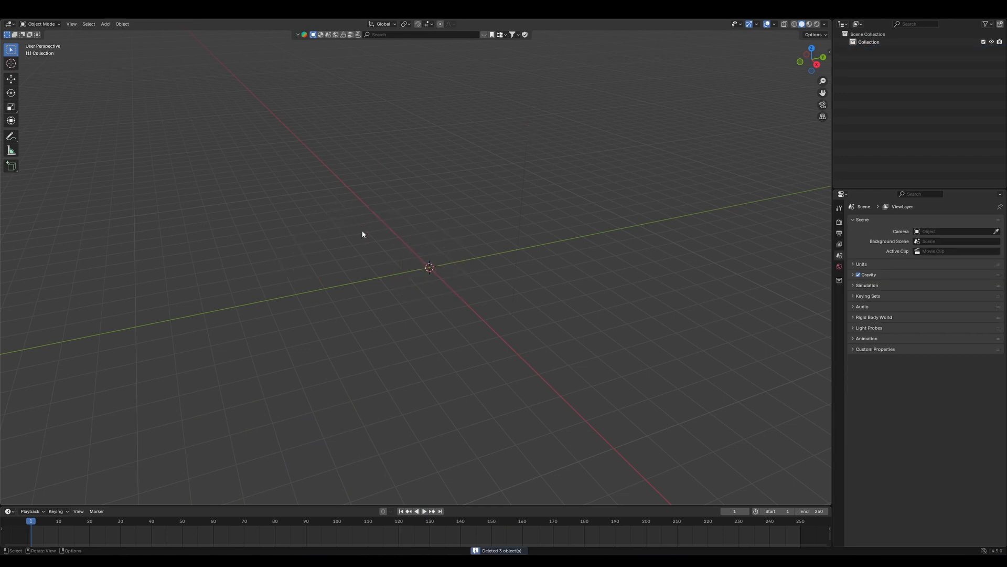
Search the add-on preferences for "node" to check that the Node Wrangler add-on is enabled.
{"action": "left_click", "coordinate": [31, 20]}
{"action": "left_click", "coordinate": [44, 115]}
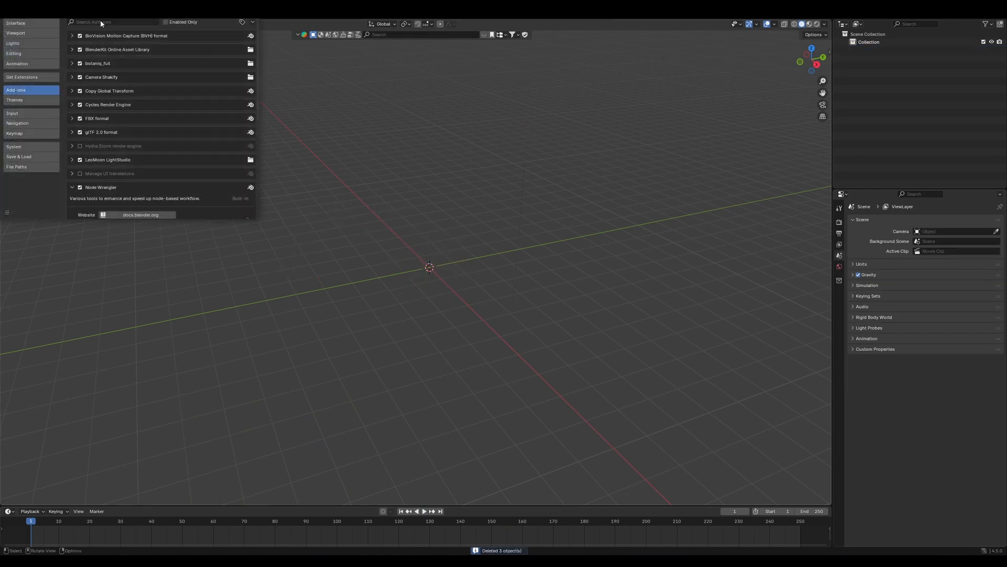
{"action": "left_click_drag", "start_coordinate": [99, 20], "coordinate": [334, 134]}
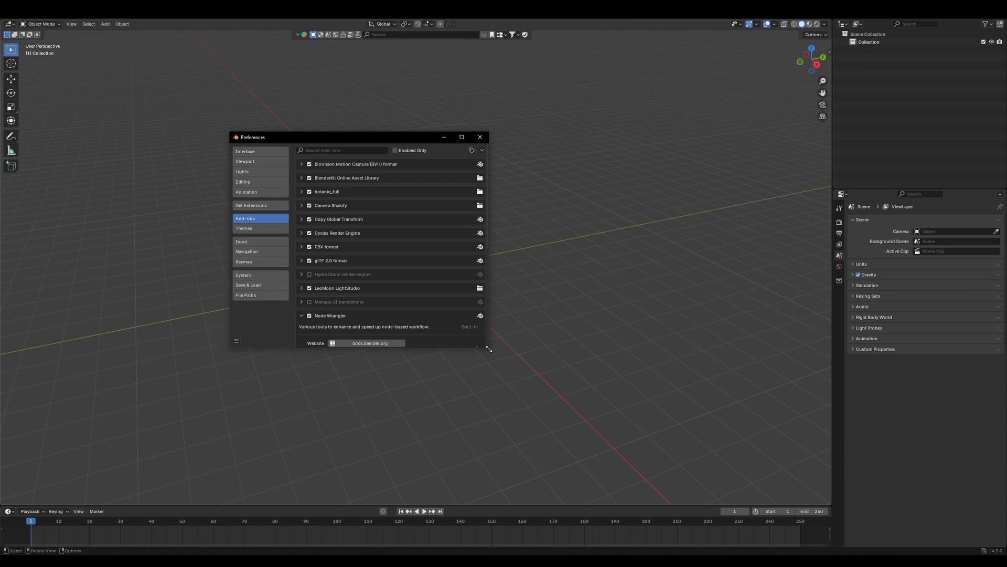
{"action": "left_click_drag", "start_coordinate": [489, 348], "coordinate": [580, 425]}
{"action": "left_click", "coordinate": [340, 151]}
{"action": "type", "text": "node"}
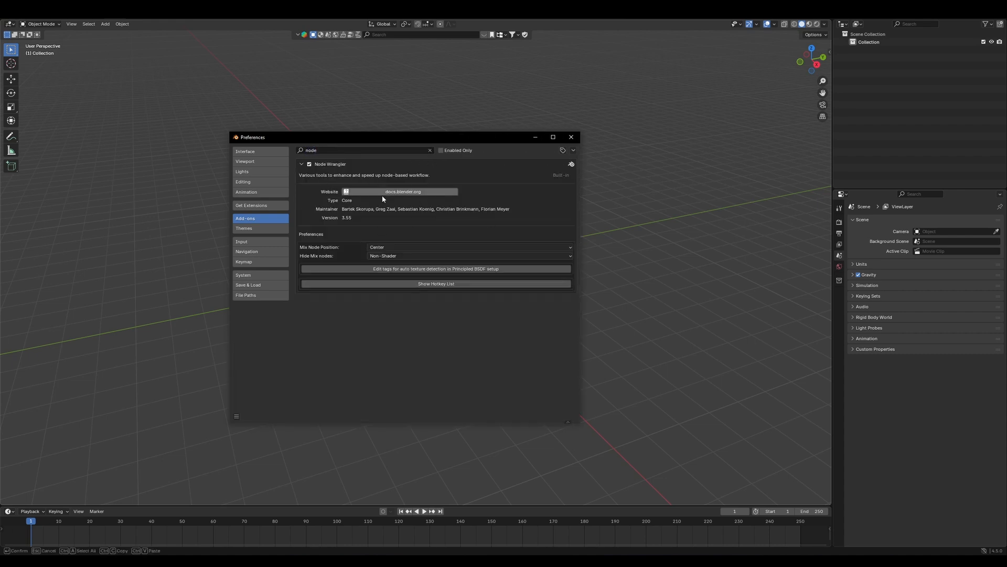
{"action": "left_click", "coordinate": [571, 137]}
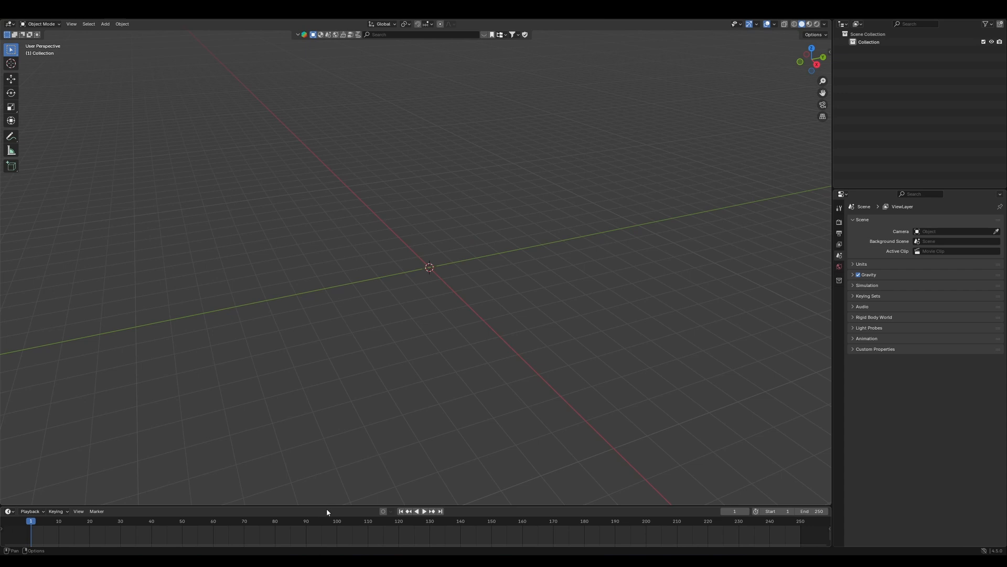
Enlarge the timeline area, turn it into a Shader Editor for the World, and create a new world.
{"action": "left_click_drag", "start_coordinate": [326, 508], "coordinate": [325, 389]}
{"action": "left_click", "coordinate": [10, 393]}
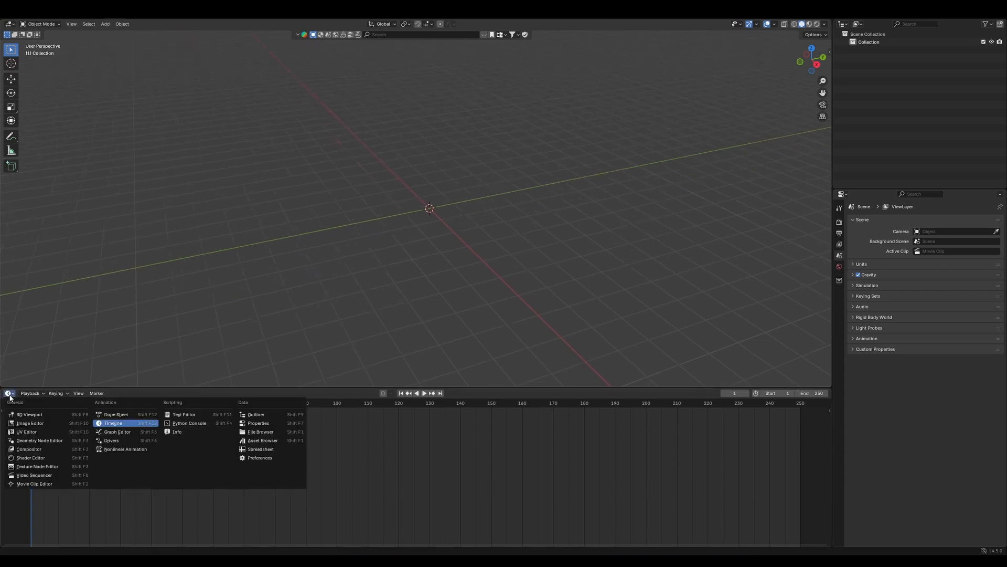
{"action": "left_click", "coordinate": [27, 457]}
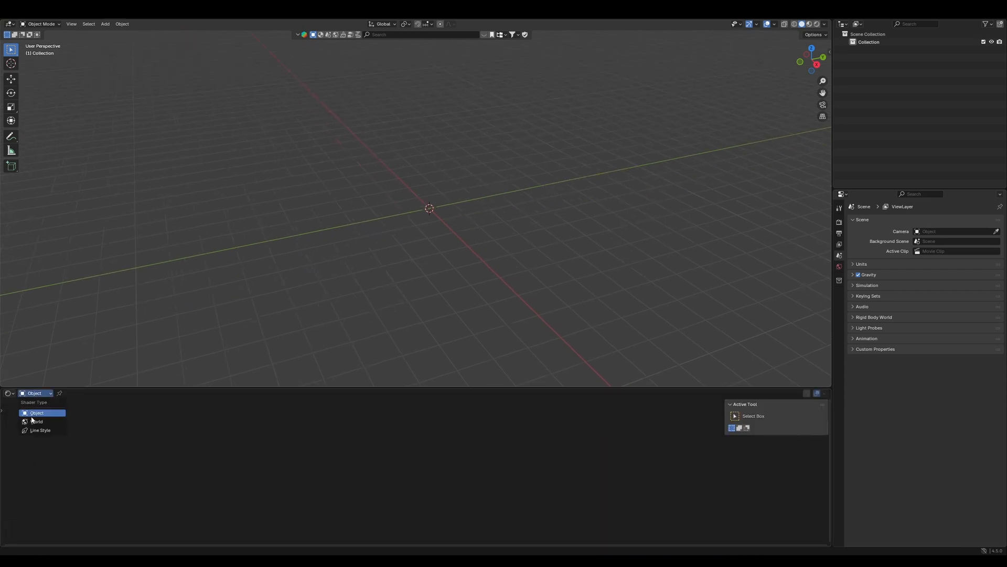
{"action": "left_click", "coordinate": [33, 421]}
{"action": "left_click", "coordinate": [429, 393]}
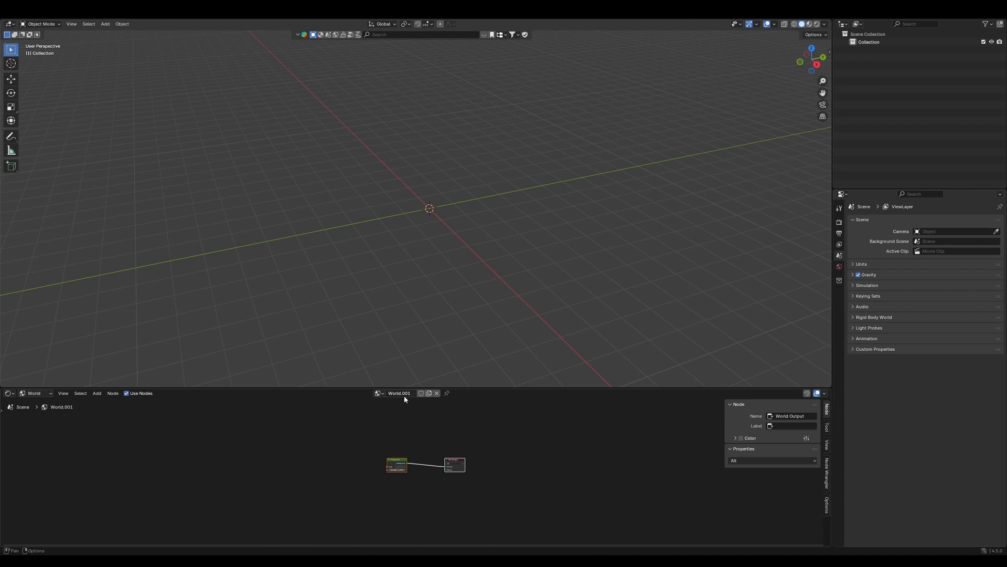
Add an Environment Texture node to the left of the Background node in the world shader.
{"action": "scroll", "coordinate": [367, 446], "scroll_direction": "up", "scroll_amount": 3}
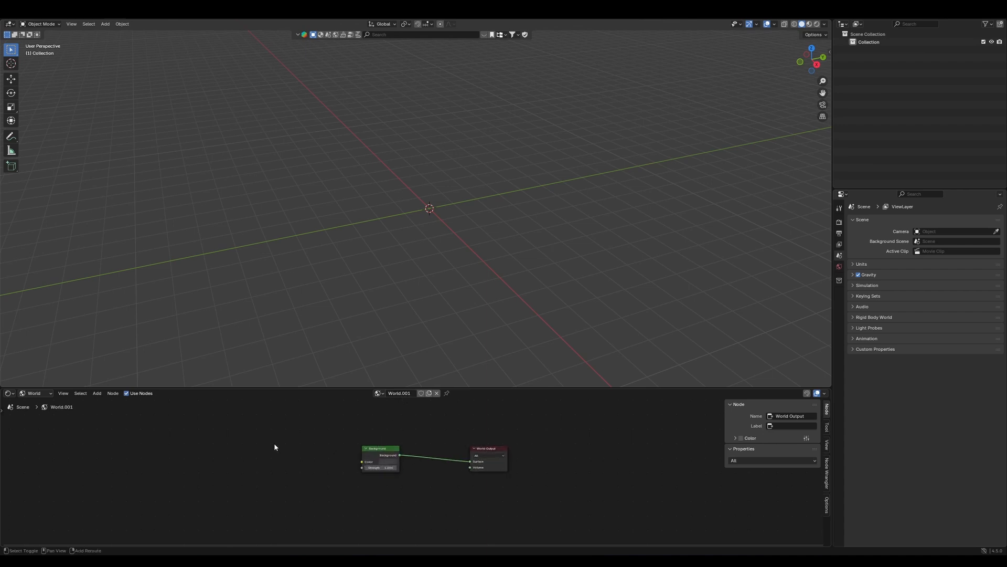
{"action": "key", "text": "shift+a"}
{"action": "type", "text": "env"}
{"action": "key", "text": "Return"}
{"action": "left_click", "coordinate": [220, 458]}
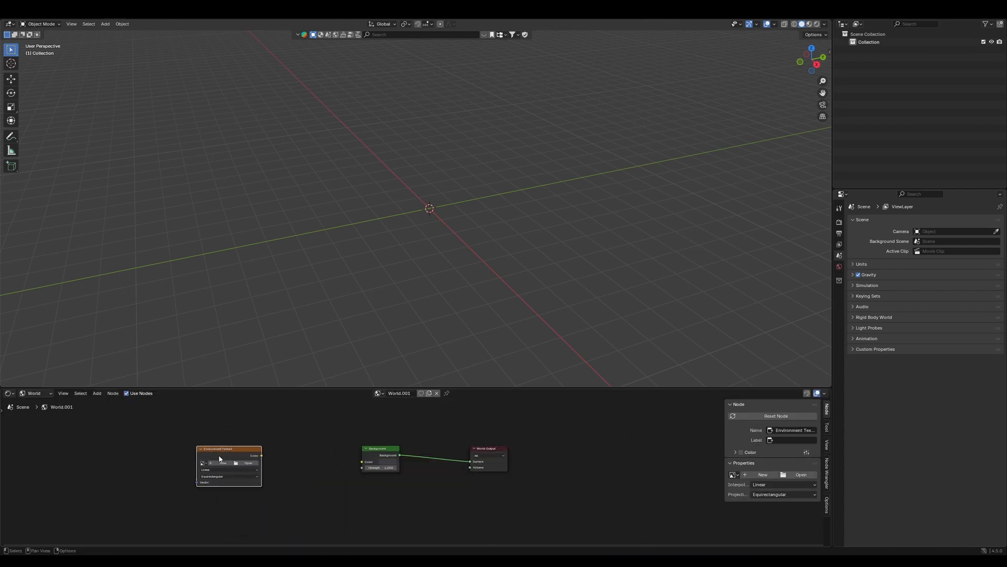
Load horn-koppe_spring_2k.hdr into the Environment Texture node and link its Color output to the Background node's Color.
{"action": "left_click", "coordinate": [257, 463]}
{"action": "left_click", "coordinate": [267, 311]}
{"action": "left_click", "coordinate": [636, 202]}
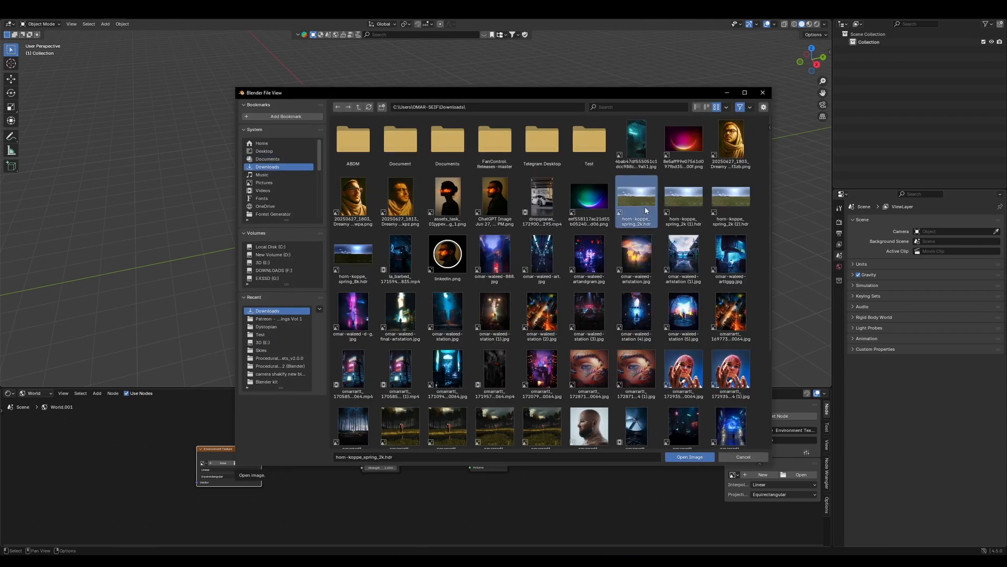
{"action": "double_click", "coordinate": [647, 210]}
{"action": "middle_click_drag", "start_coordinate": [234, 457], "coordinate": [351, 455]}
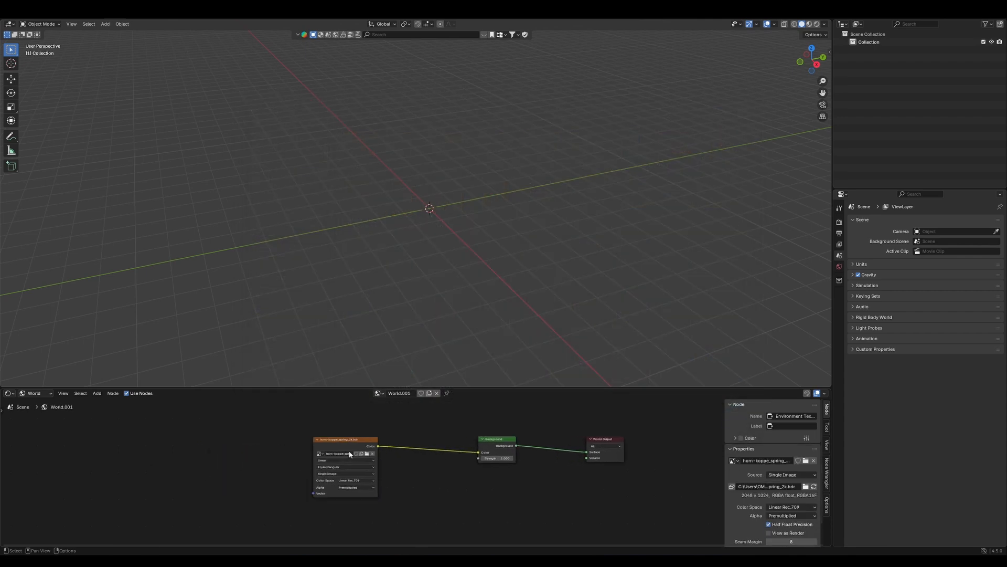
Add Texture Coordinate and Mapping nodes to the environment texture and show the viewport in Rendered shading.
{"action": "key", "text": "ctrl+t"}
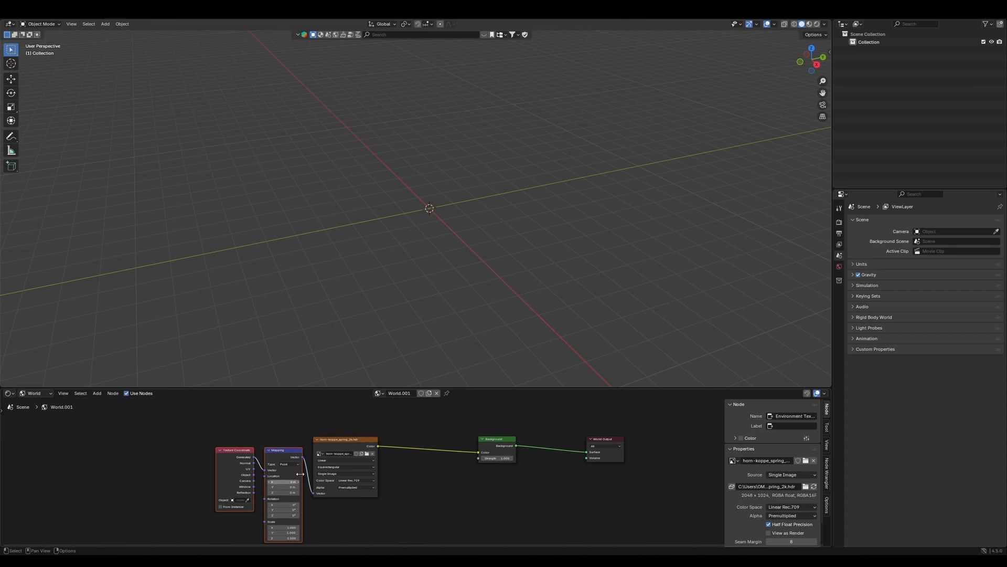
{"action": "left_click", "coordinate": [839, 222]}
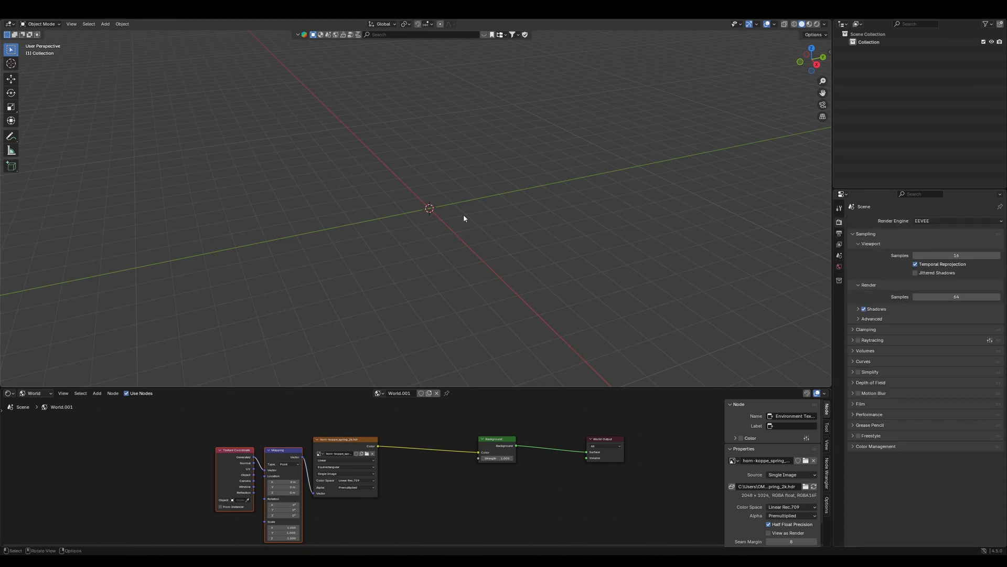
{"action": "key", "text": "z"}
{"action": "left_click", "coordinate": [462, 164]}
{"action": "middle_click_drag", "start_coordinate": [430, 247], "coordinate": [470, 211]}
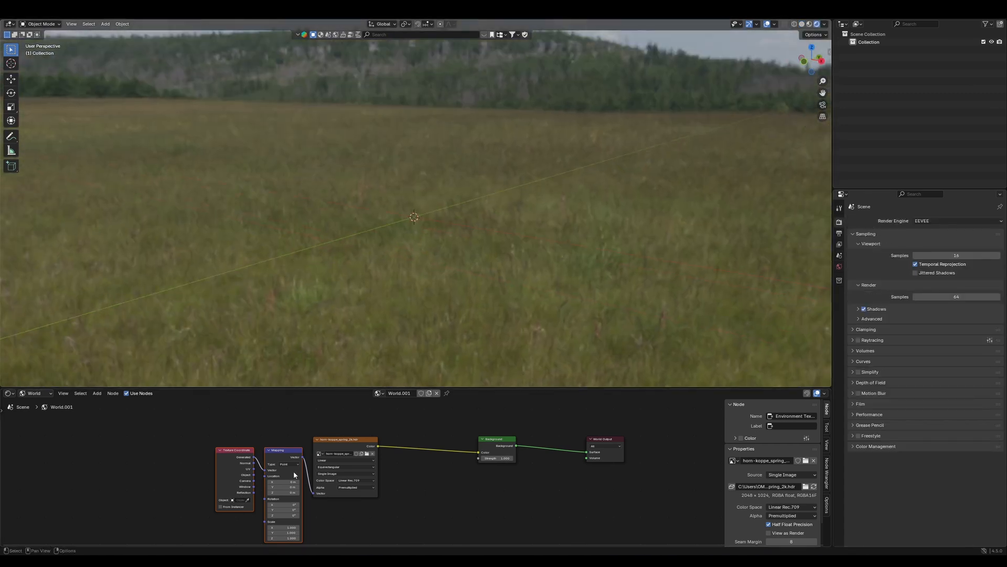
Try rotating the environment about X with the Mapping node, and reset the rotation to its default.
{"action": "scroll", "coordinate": [294, 471], "scroll_direction": "up", "scroll_amount": 3}
{"action": "left_click_drag", "start_coordinate": [297, 454], "coordinate": [442, 421]}
{"action": "key", "text": "BackSpace"}
Move the texture and mapping nodes closer to the Background node and look around the HDRI environment.
{"action": "scroll", "coordinate": [423, 497], "scroll_direction": "down", "scroll_amount": 5}
{"action": "key", "text": "g"}
{"action": "left_click", "coordinate": [470, 417]}
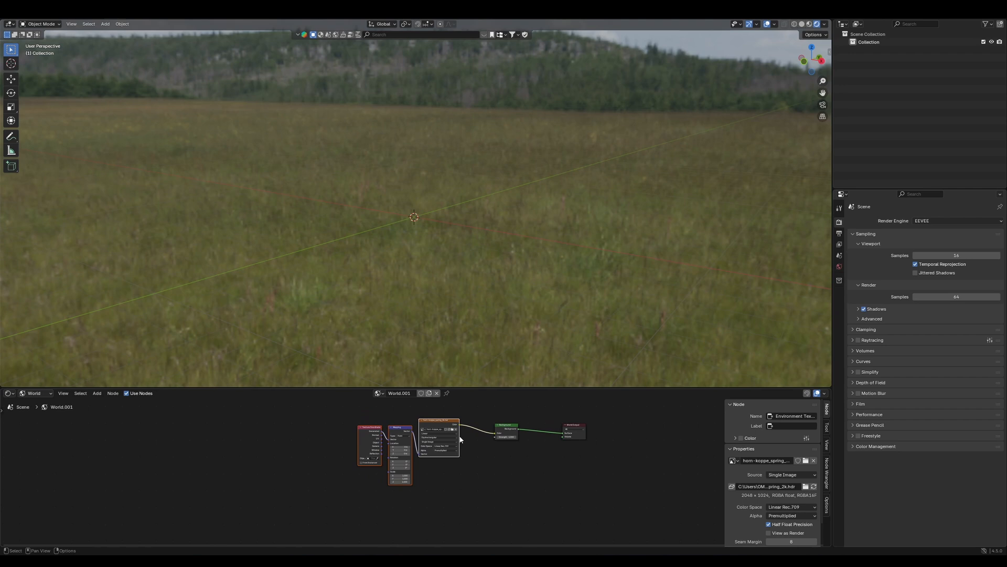
{"action": "mouse_move", "coordinate": [496, 263]}
{"action": "middle_mouse_down"}
{"action": "mouse_move", "coordinate": [536, 246]}
{"action": "mouse_move", "coordinate": [502, 254]}
{"action": "middle_mouse_up"}
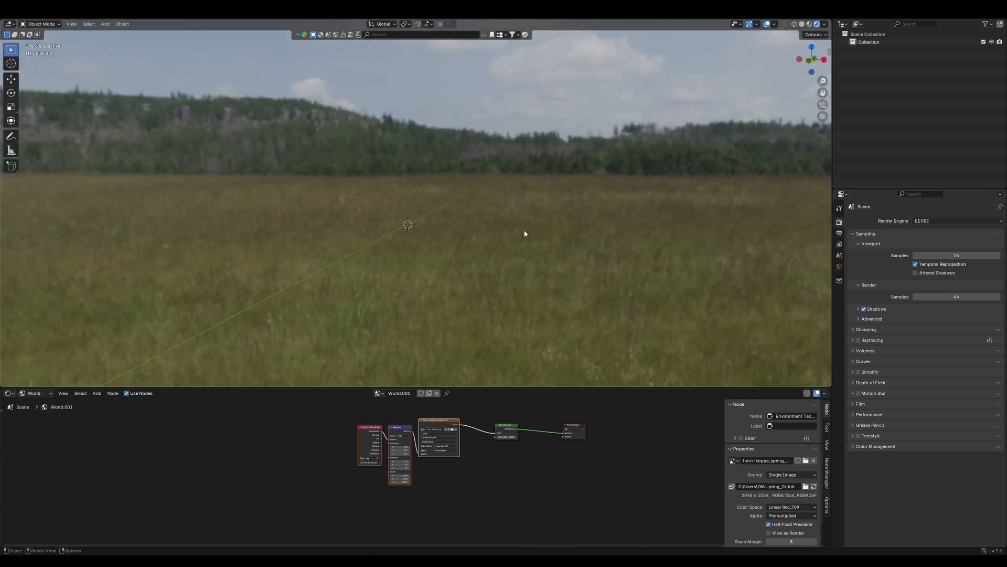
{"action": "middle_click_drag", "start_coordinate": [498, 218], "coordinate": [366, 209]}
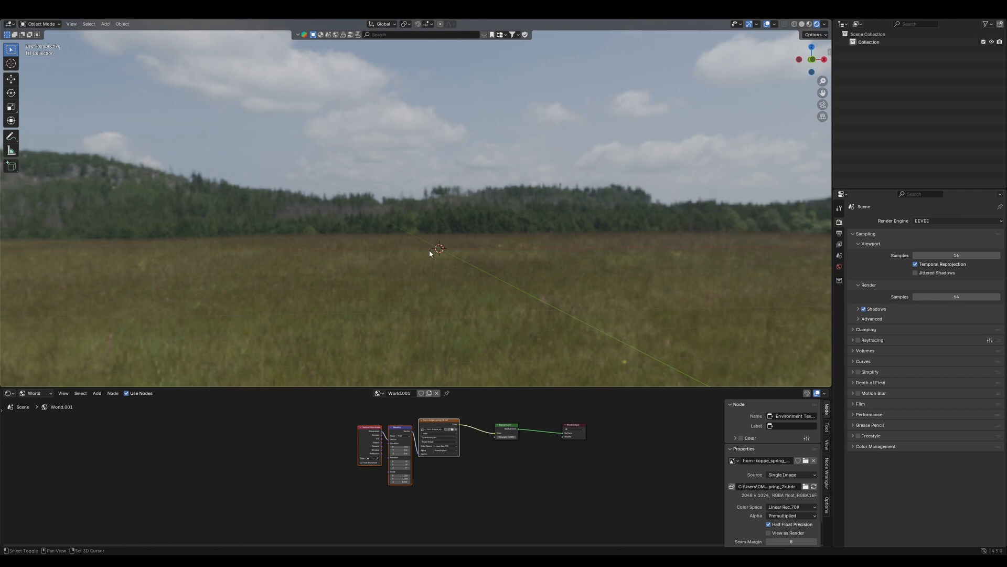
{"action": "middle_click_drag", "start_coordinate": [429, 251], "coordinate": [415, 259]}
Duplicate the Environment Texture and Background nodes together and place the copies below the originals.
{"action": "left_click", "coordinate": [495, 469]}
{"action": "key", "text": "n"}
{"action": "scroll", "coordinate": [493, 452], "scroll_direction": "up", "scroll_amount": 2}
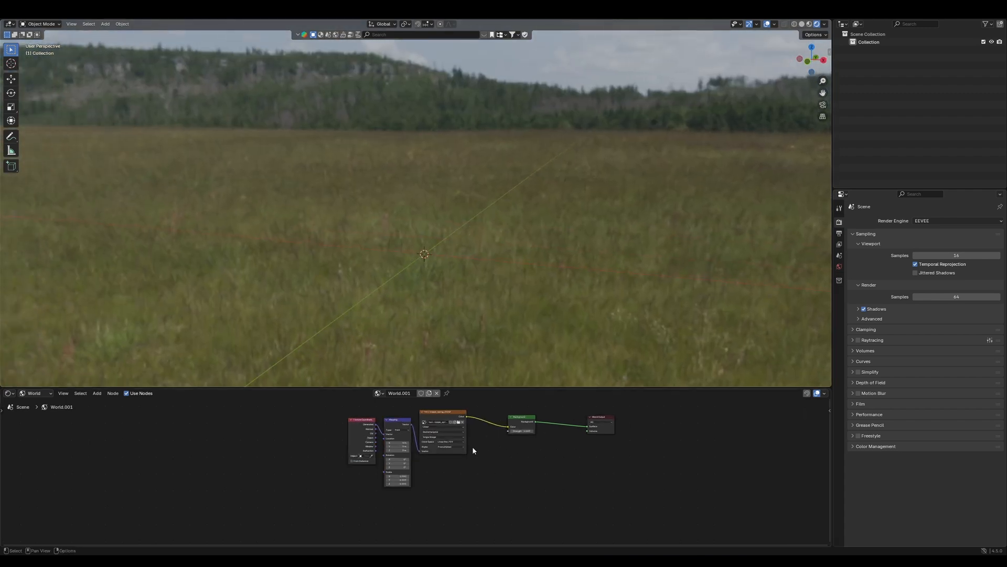
{"action": "left_click", "coordinate": [444, 412]}
{"action": "left_click", "coordinate": [512, 433], "text": "shift"}
{"action": "key", "text": "shift+d"}
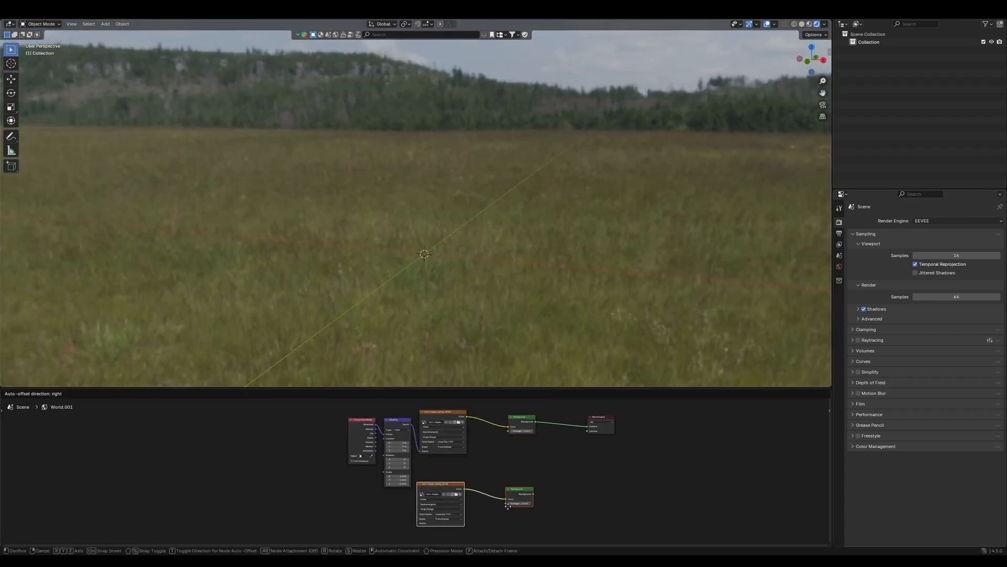
{"action": "left_click", "coordinate": [479, 501]}
Replace the image in the duplicated Environment Texture node with a second HDRI from the Downloads folder.
{"action": "left_click", "coordinate": [459, 489]}
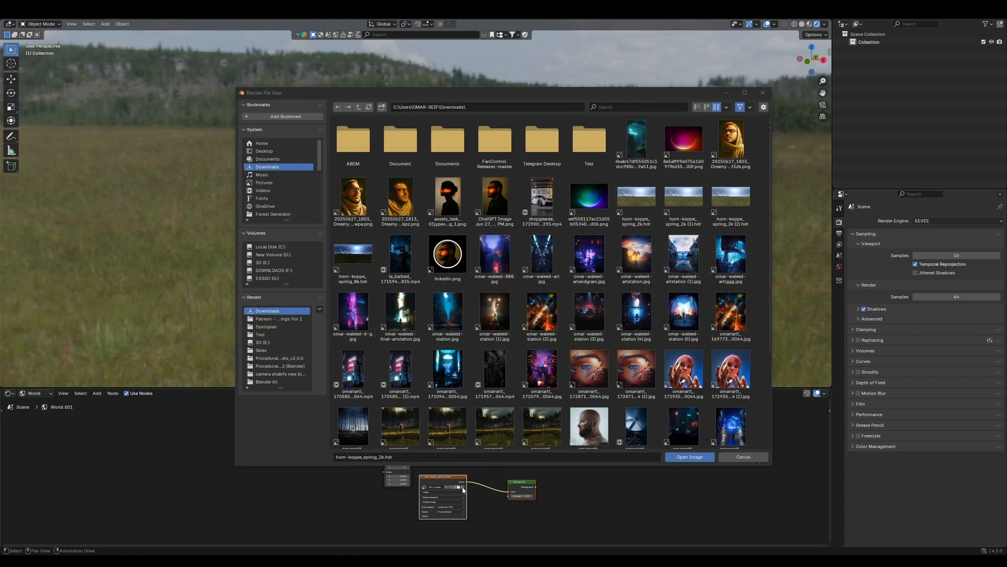
{"action": "scroll", "coordinate": [551, 284], "scroll_direction": "down", "scroll_amount": 3}
{"action": "left_click", "coordinate": [731, 366]}
{"action": "double_click", "coordinate": [730, 366]}
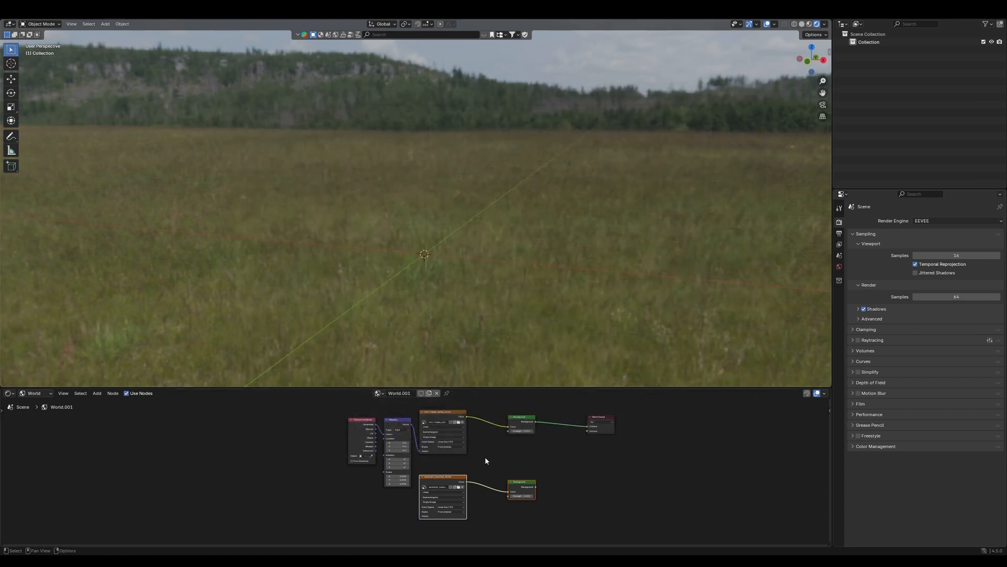
Insert a Mix Shader node between the upper Background node and the World Output.
{"action": "scroll", "coordinate": [485, 456], "scroll_direction": "up", "scroll_amount": 2}
{"action": "middle_click_drag", "start_coordinate": [471, 468], "coordinate": [423, 478]}
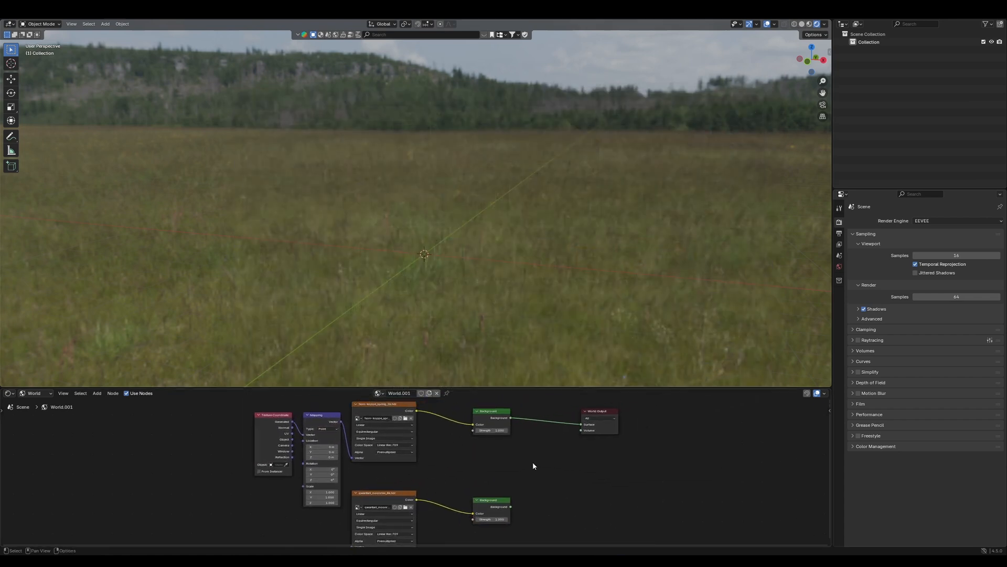
{"action": "key", "text": "shift+a"}
{"action": "type", "text": "mix"}
{"action": "type", "text": "sh"}
Move the duplicated nodes closer and connect the lower Background to the Mix Shader's second Shader input.
{"action": "left_click_drag", "start_coordinate": [507, 488], "coordinate": [392, 521]}
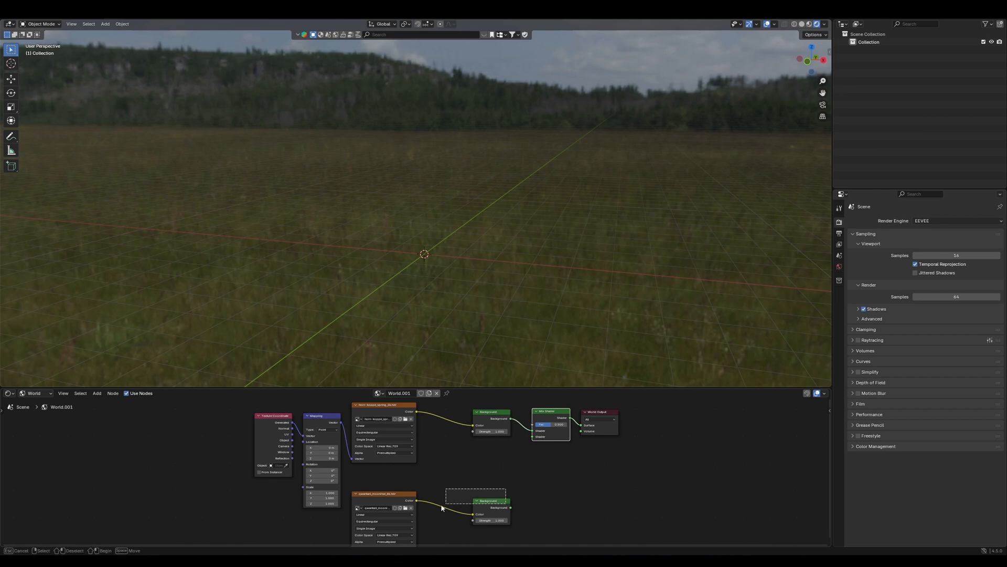
{"action": "key", "text": "g"}
{"action": "left_click", "coordinate": [389, 496]}
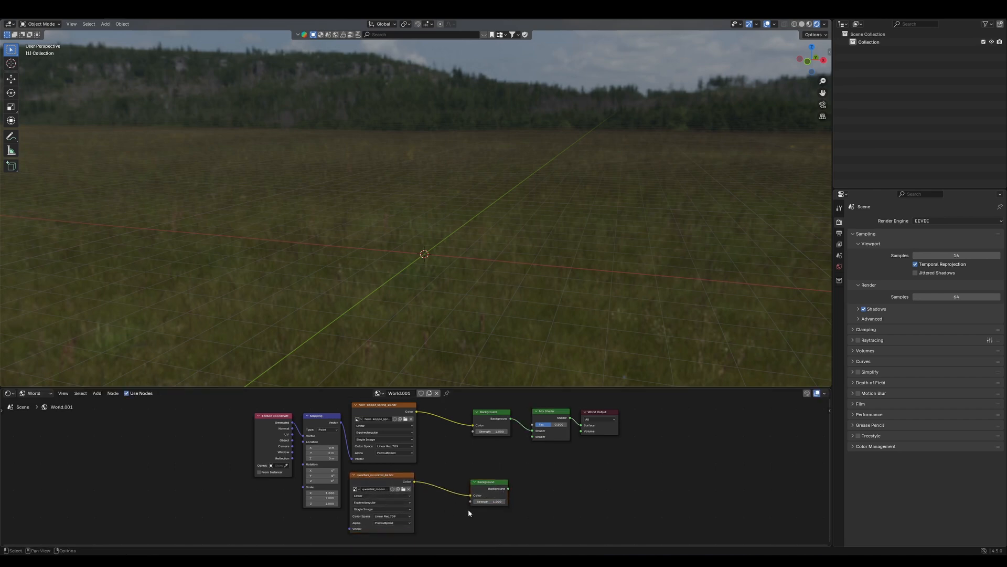
{"action": "left_click_drag", "start_coordinate": [492, 489], "coordinate": [470, 483]}
{"action": "left_click_drag", "start_coordinate": [486, 482], "coordinate": [523, 452]}
{"action": "left_click_drag", "start_coordinate": [530, 439], "coordinate": [529, 440]}
Add Texture Coordinate and Mapping nodes to the second environment texture and place them to its lower left.
{"action": "left_click", "coordinate": [365, 477]}
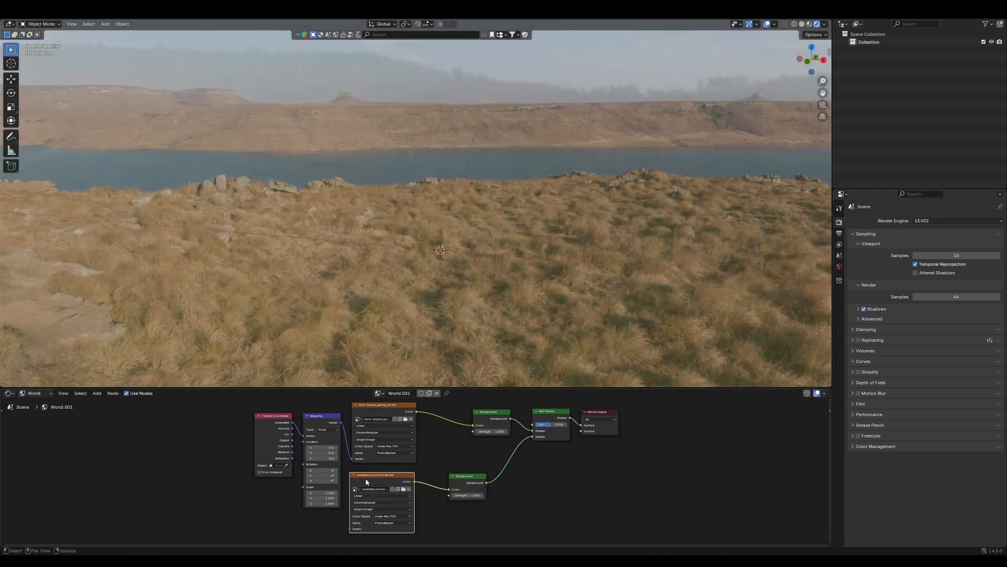
{"action": "key", "text": "ctrl+t"}
{"action": "key", "text": "g"}
{"action": "left_click", "coordinate": [298, 488]}
Add a cube at the scene origin and rotate it about the Z axis.
{"action": "key", "text": "shift+a"}
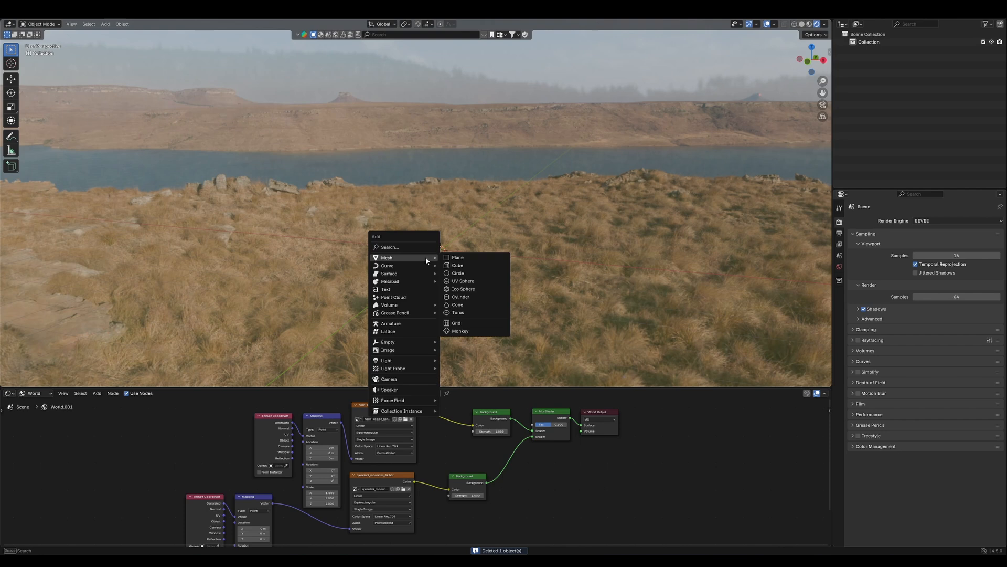
{"action": "left_click", "coordinate": [451, 265]}
{"action": "key", "text": "r"}
{"action": "key", "text": "z"}
{"action": "left_click", "coordinate": [447, 279]}
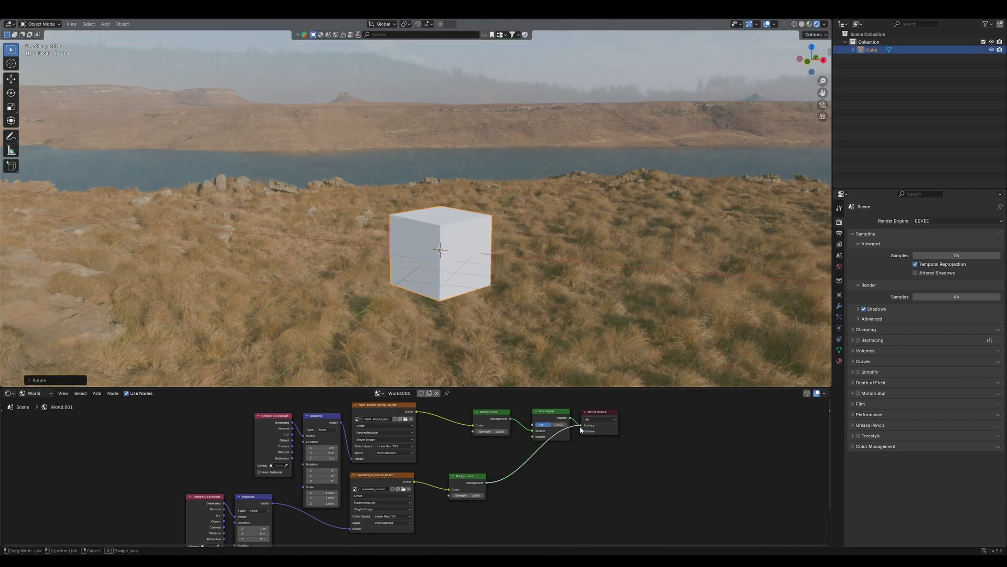
Preview each Background node linked directly to the World Output, and reconnect the Mix Shader to it.
{"action": "left_click_drag", "start_coordinate": [581, 430], "coordinate": [581, 430]}
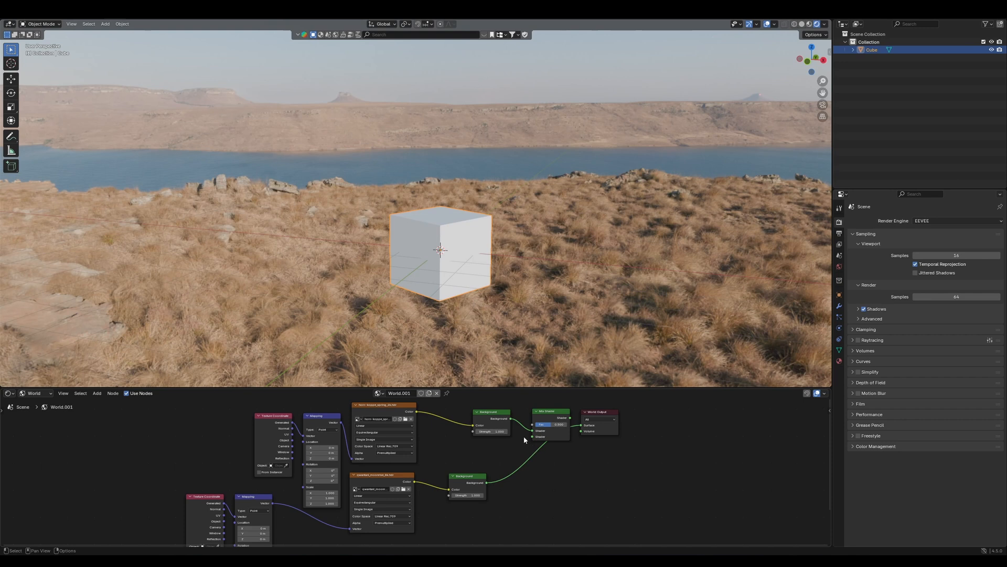
{"action": "left_click_drag", "start_coordinate": [584, 427], "coordinate": [582, 426]}
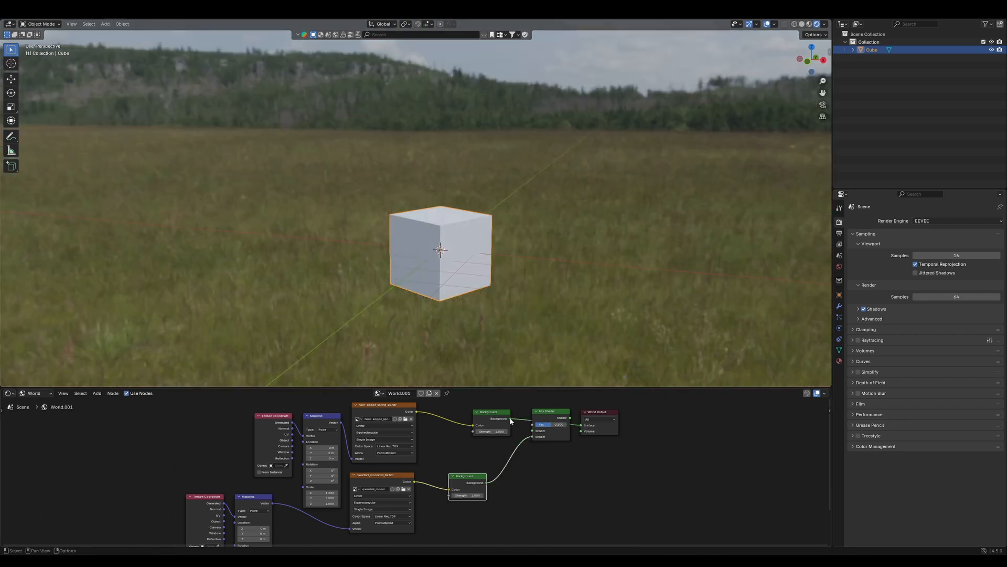
{"action": "left_click", "coordinate": [547, 418], "text": "ctrl+shift"}
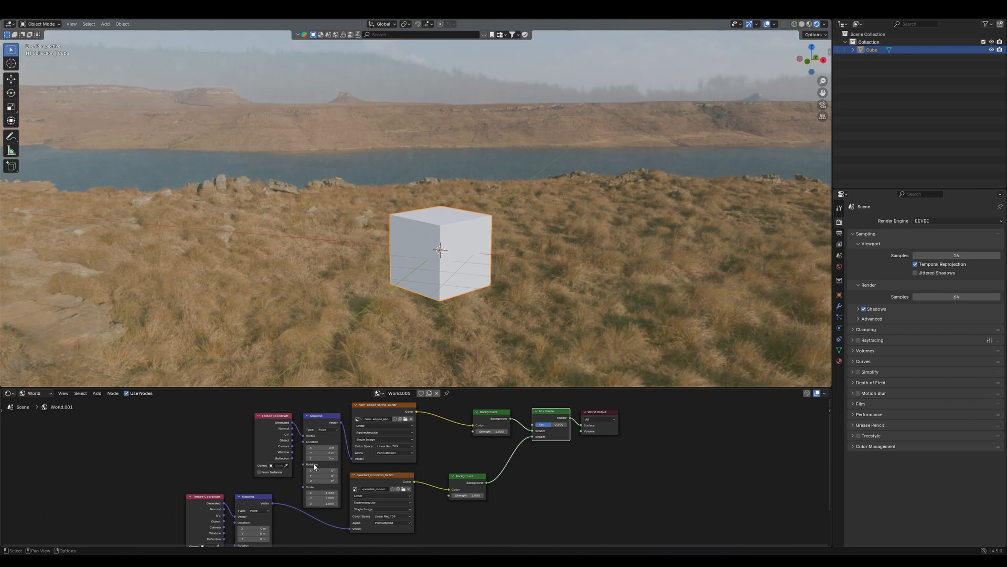
Try rotating the HDRIs separately with their Mapping nodes' Rotation values, and undo the rotation.
{"action": "mouse_move", "coordinate": [319, 470]}
{"action": "left_mouse_down"}
{"action": "mouse_move", "coordinate": [292, 470]}
{"action": "mouse_move", "coordinate": [336, 471]}
{"action": "left_mouse_up"}
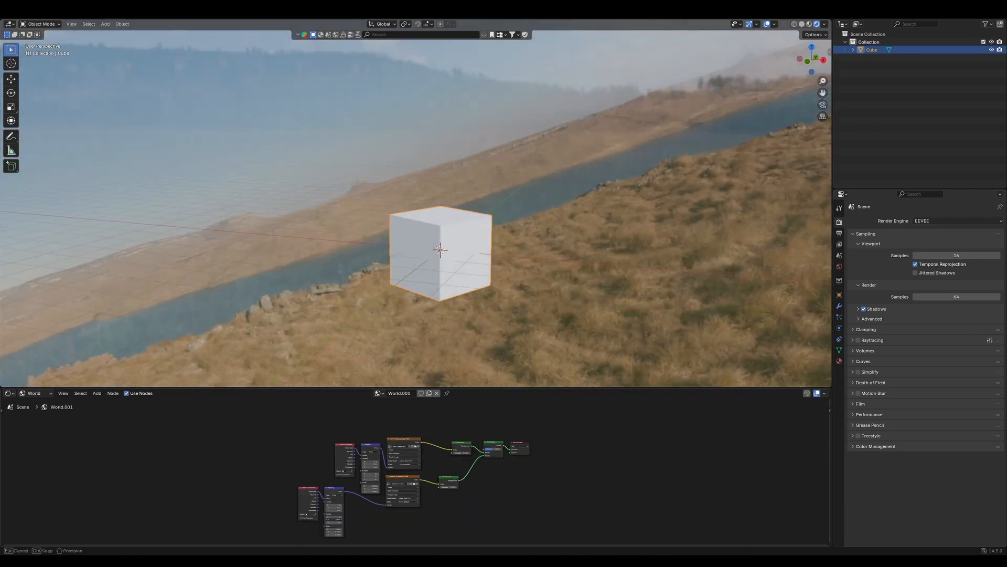
{"action": "mouse_move", "coordinate": [334, 519]}
{"action": "left_mouse_down"}
{"action": "mouse_move", "coordinate": [346, 520]}
{"action": "mouse_move", "coordinate": [322, 519]}
{"action": "mouse_move", "coordinate": [334, 520]}
{"action": "left_mouse_up"}
{"action": "key", "text": "ctrl+z"}
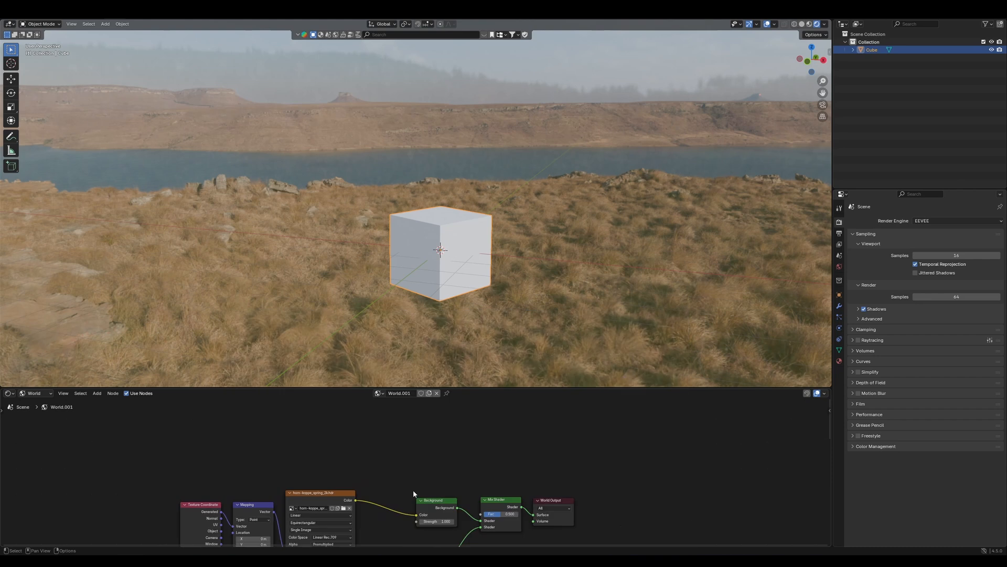
Add a Light Path node and connect its Is Camera Ray output to the Mix Shader's Fac input.
{"action": "key", "text": "shift+a"}
{"action": "type", "text": "l"}
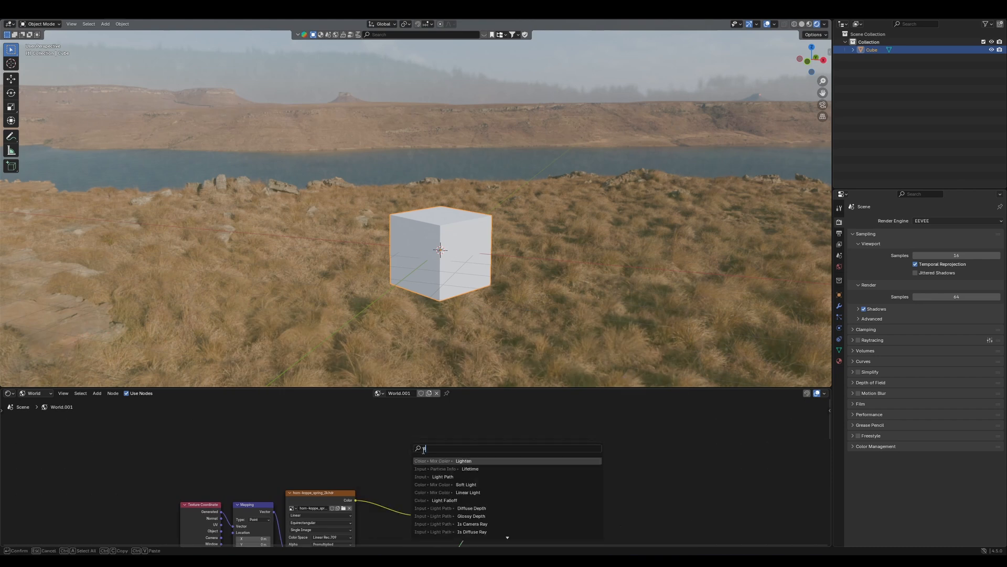
{"action": "left_click", "coordinate": [442, 476]}
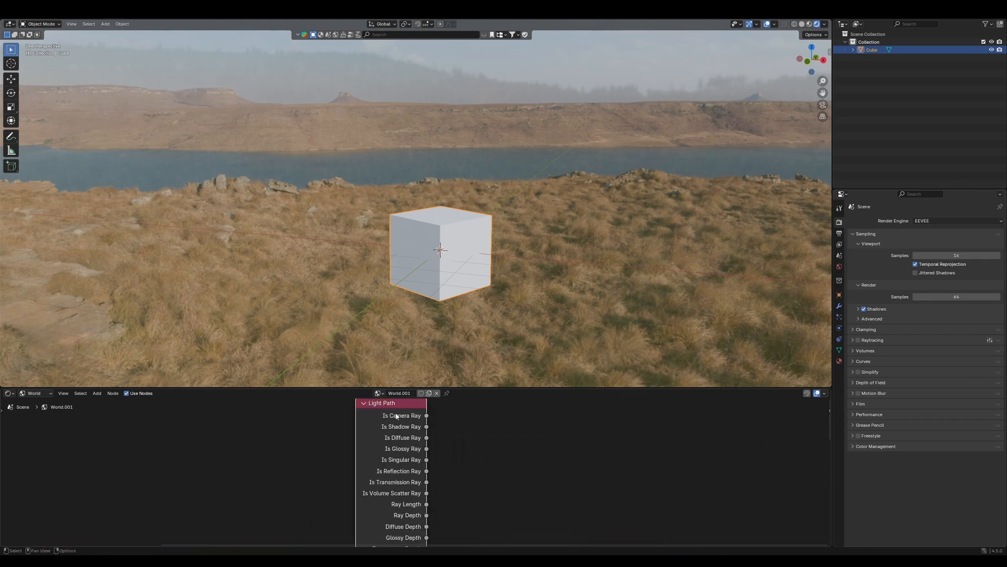
{"action": "left_click_drag", "start_coordinate": [426, 415], "coordinate": [493, 506]}
Try adjusting the environment rotation values in the Mapping nodes, undoing or cancelling the changes.
{"action": "scroll", "coordinate": [320, 482], "scroll_direction": "down", "scroll_amount": 3}
{"action": "middle_click_drag", "start_coordinate": [320, 482], "coordinate": [425, 540]}
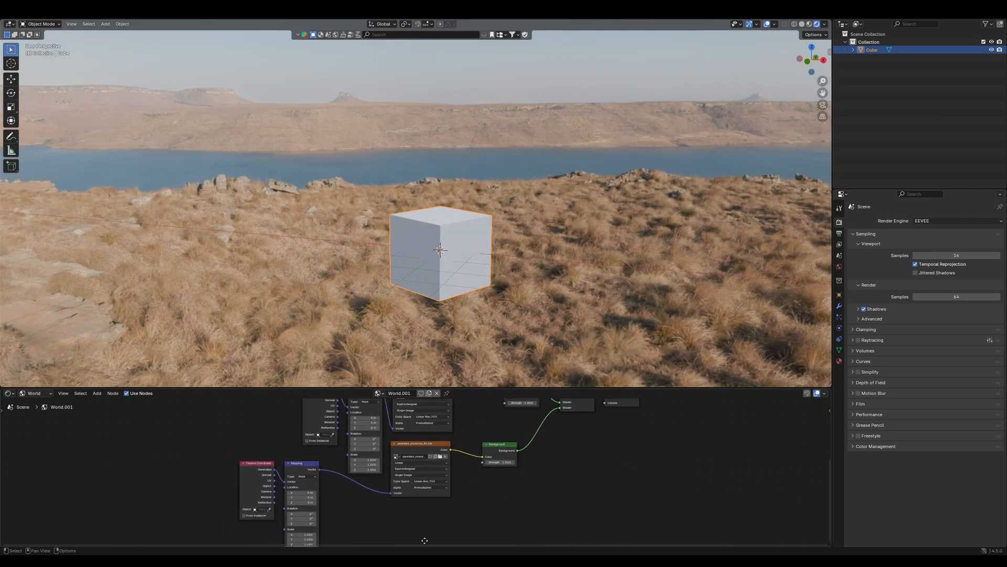
{"action": "mouse_move", "coordinate": [306, 525]}
{"action": "left_mouse_down"}
{"action": "mouse_move", "coordinate": [378, 518]}
{"action": "mouse_move", "coordinate": [273, 514]}
{"action": "mouse_move", "coordinate": [328, 514]}
{"action": "mouse_move", "coordinate": [314, 514]}
{"action": "left_mouse_up"}
{"action": "key", "text": "ctrl+z"}
{"action": "key", "text": "ctrl+z"}
{"action": "key", "text": "Escape"}
{"action": "middle_click_drag", "start_coordinate": [365, 448], "coordinate": [344, 483]}
{"action": "scroll", "coordinate": [335, 514], "scroll_direction": "up", "scroll_amount": 5}
{"action": "mouse_move", "coordinate": [338, 488]}
{"action": "left_mouse_down"}
{"action": "mouse_move", "coordinate": [294, 488]}
{"action": "mouse_move", "coordinate": [362, 495]}
{"action": "mouse_move", "coordinate": [352, 495]}
{"action": "left_mouse_up"}
{"action": "key", "text": "Escape"}
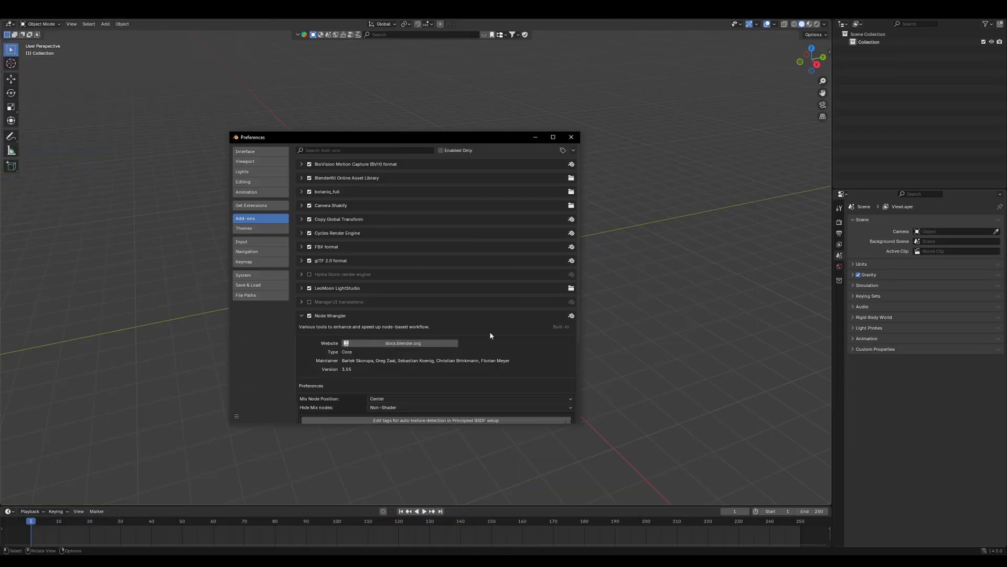
Set the Shader Editor to World and switch the viewport to Rendered shading.
{"action": "scroll", "coordinate": [484, 217], "scroll_direction": "down", "scroll_amount": 5}
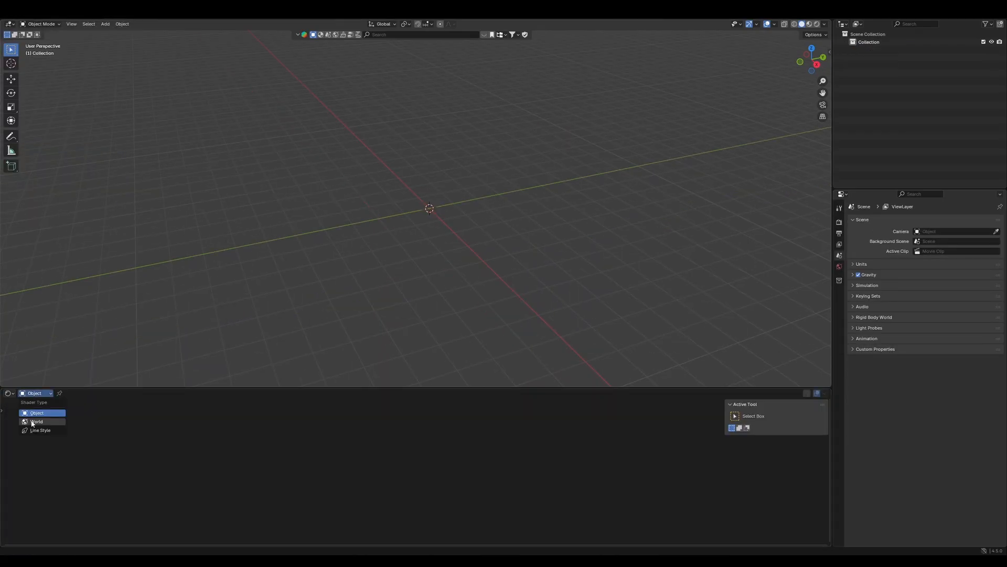
{"action": "left_click", "coordinate": [34, 421]}
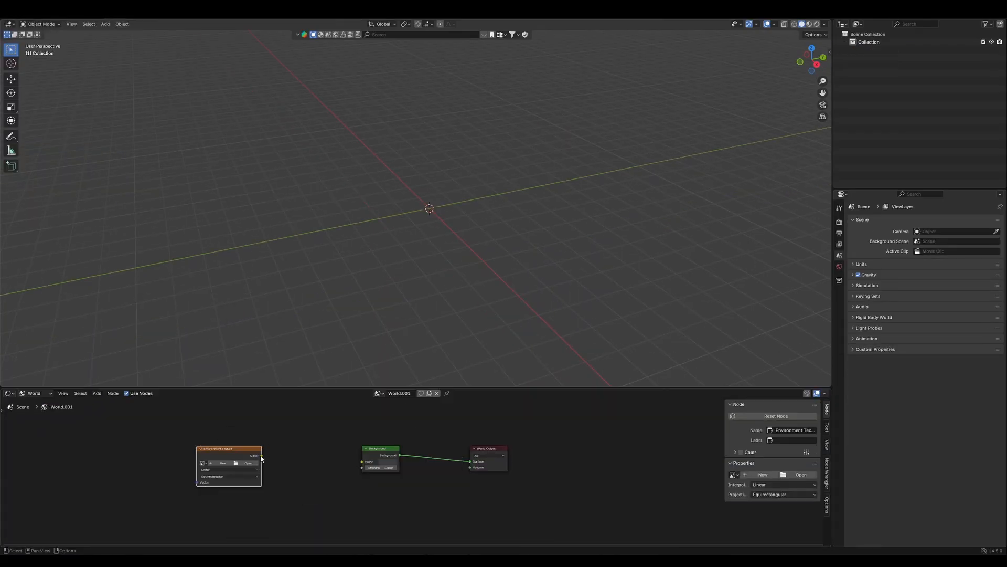
{"action": "key", "text": "z"}
{"action": "left_click", "coordinate": [462, 165]}
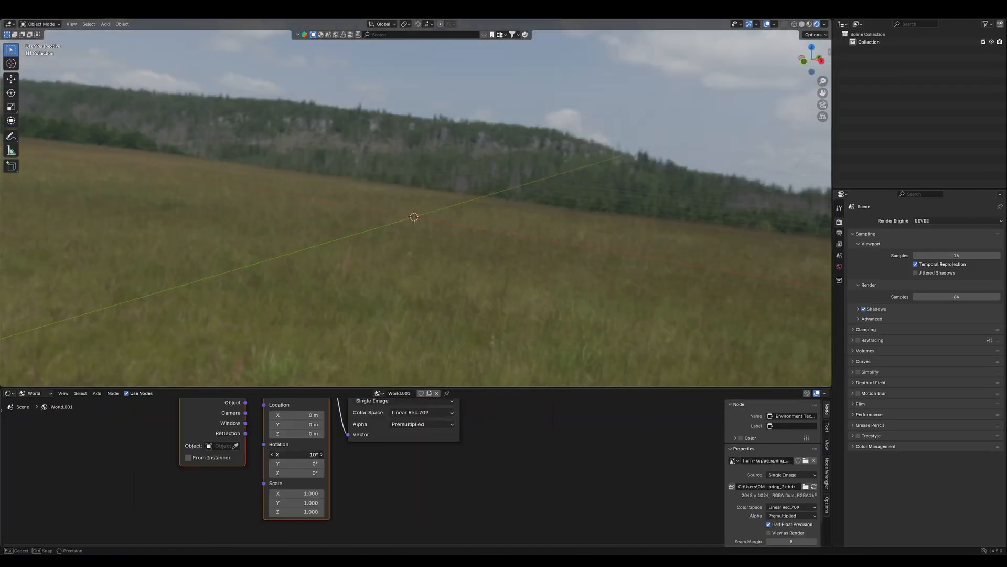